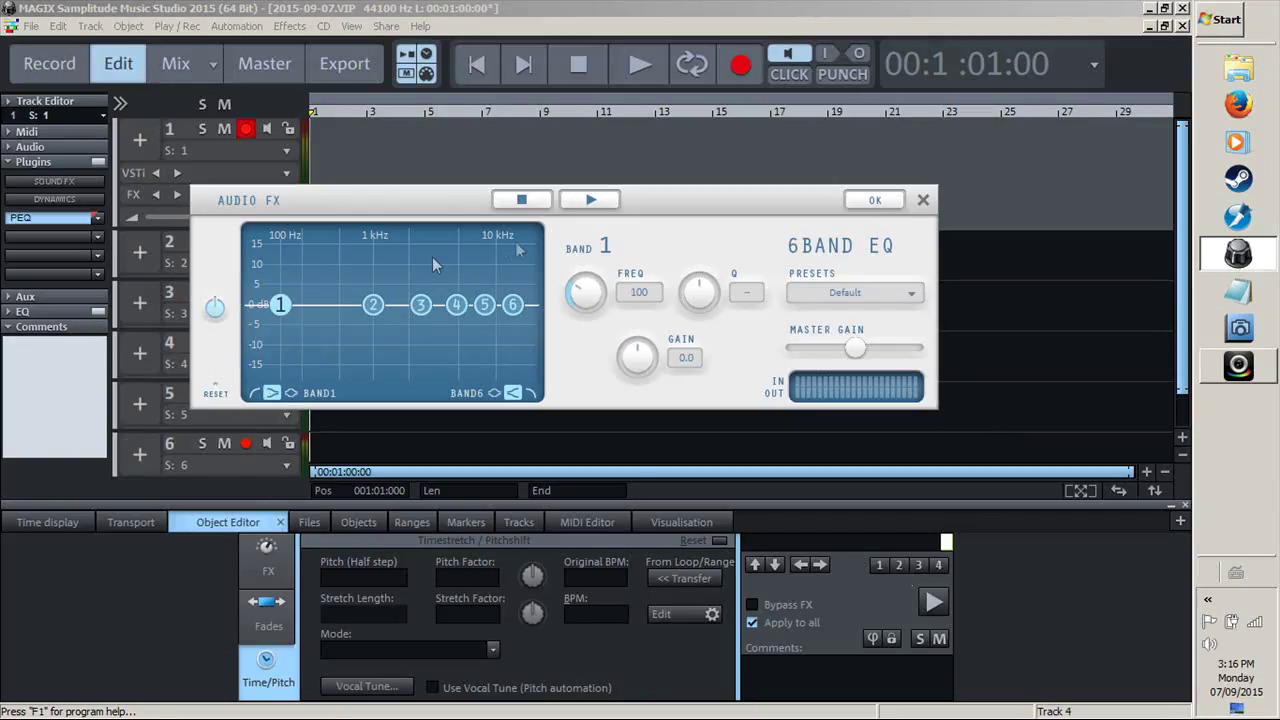
Step: Make band 1 a low-cut filter and band 6 a high-cut filter
{"action": "left_click", "coordinate": [251, 392]}
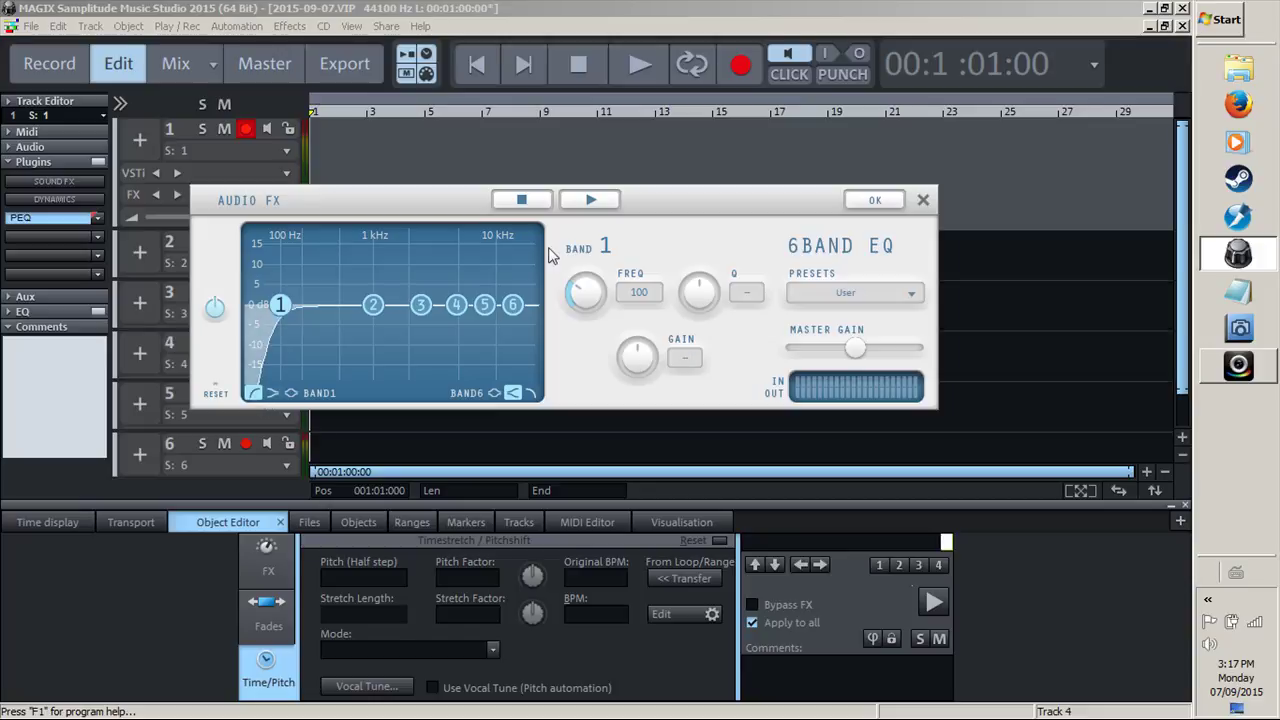
{"action": "left_click", "coordinate": [514, 306]}
{"action": "left_click", "coordinate": [531, 393]}
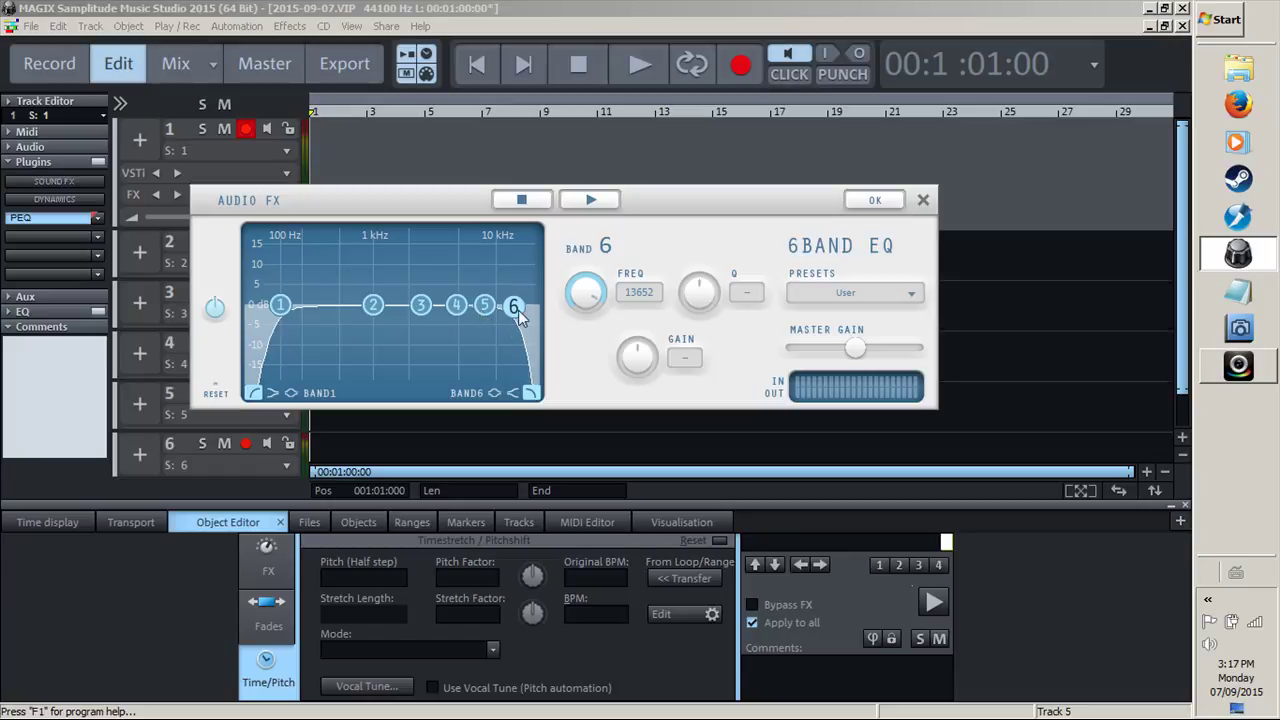
Step: Move the high cut to about 6790 Hz and the low cut near 169 Hz, then boost band 3
{"action": "left_click_drag", "start_coordinate": [518, 310], "coordinate": [480, 310]}
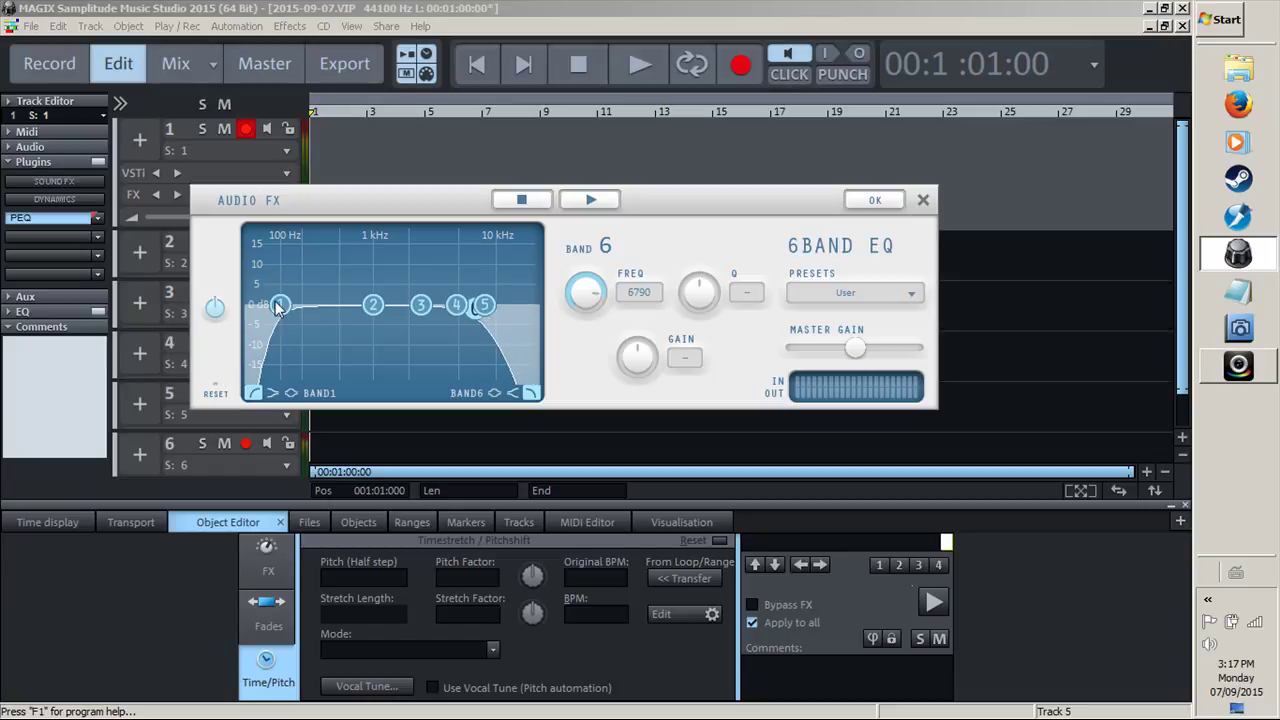
{"action": "left_click_drag", "start_coordinate": [281, 306], "coordinate": [297, 310]}
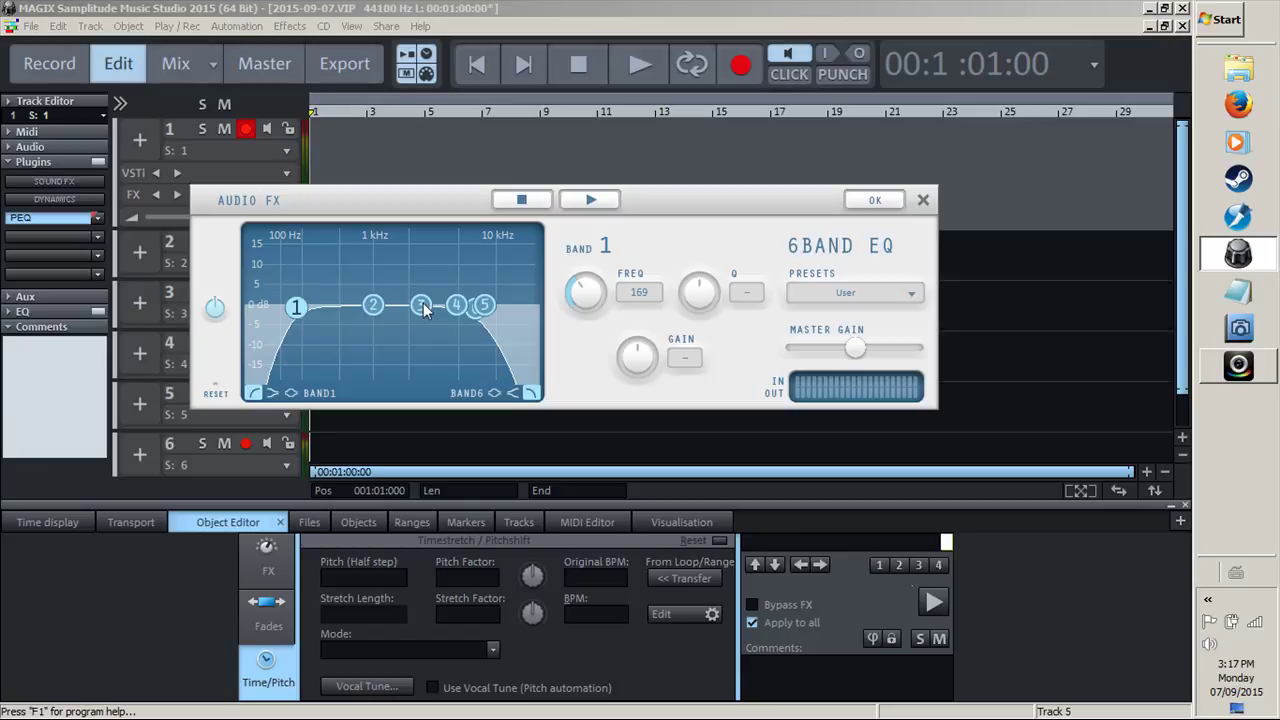
{"action": "left_click_drag", "start_coordinate": [421, 305], "coordinate": [368, 276]}
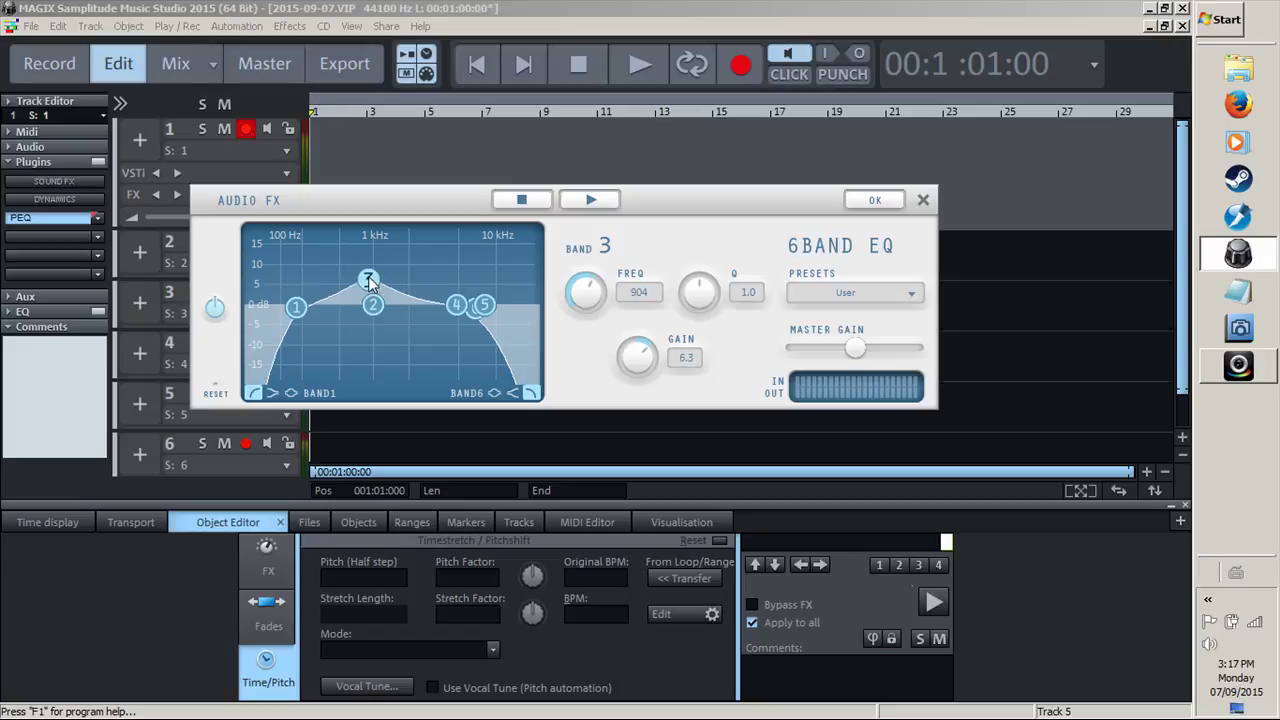
Step: Shift band 3's node higher in frequency, to around 1810 Hz
{"action": "left_click_drag", "start_coordinate": [368, 276], "coordinate": [405, 306]}
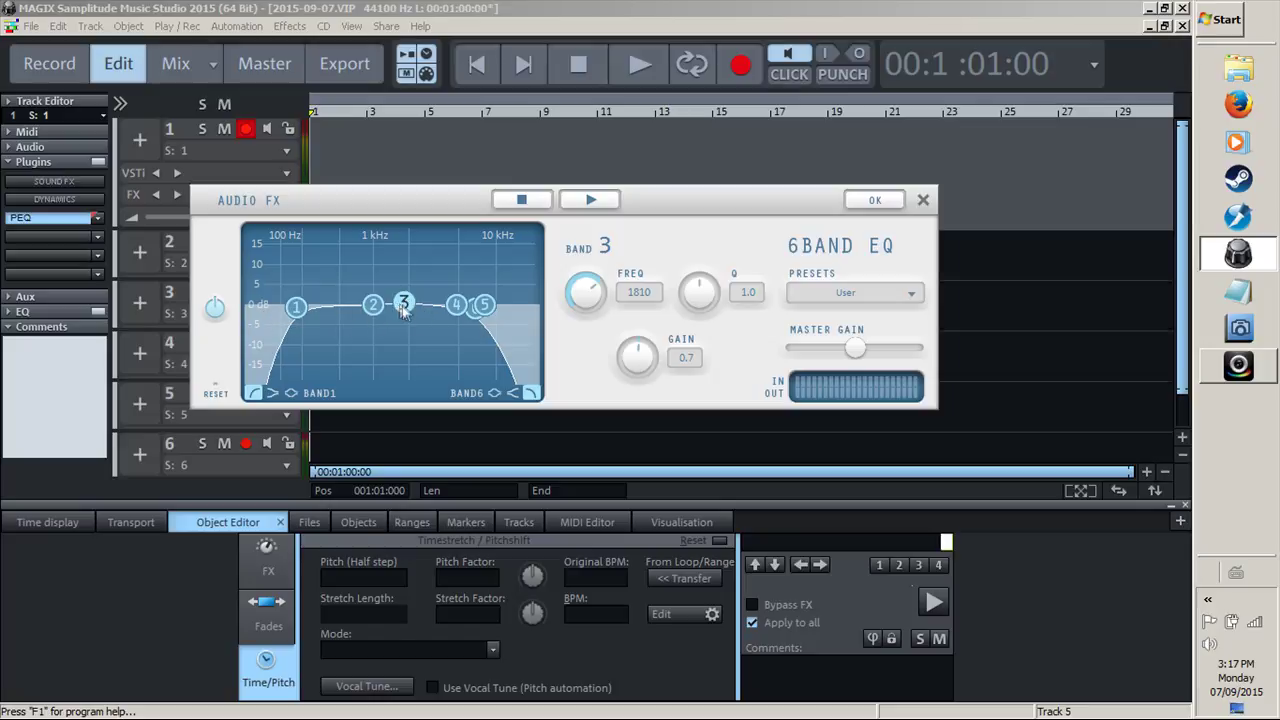
Step: Turn band 3 into a narrow peak at 2864 Hz with Q 10.0 and about 8.7 dB gain
{"action": "left_click_drag", "start_coordinate": [404, 311], "coordinate": [416, 278]}
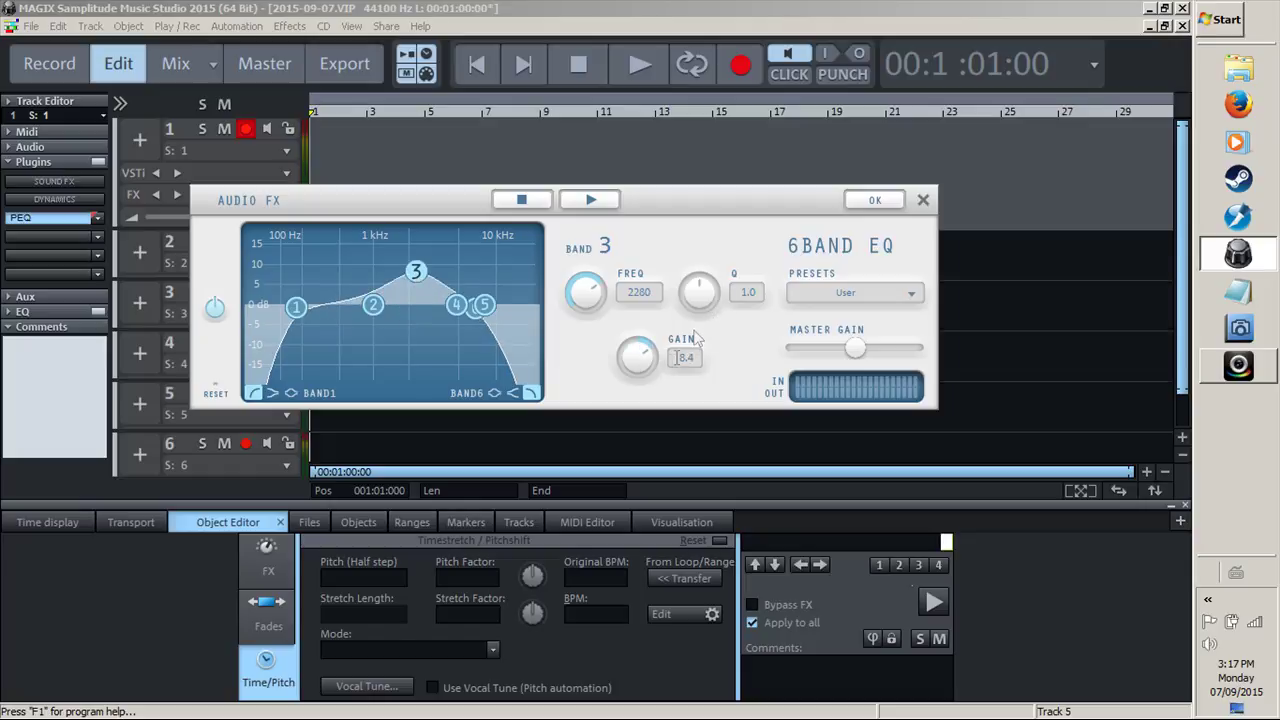
{"action": "mouse_move", "coordinate": [700, 290]}
{"action": "left_mouse_down"}
{"action": "mouse_move", "coordinate": [745, 313]}
{"action": "mouse_move", "coordinate": [710, 290]}
{"action": "left_mouse_up"}
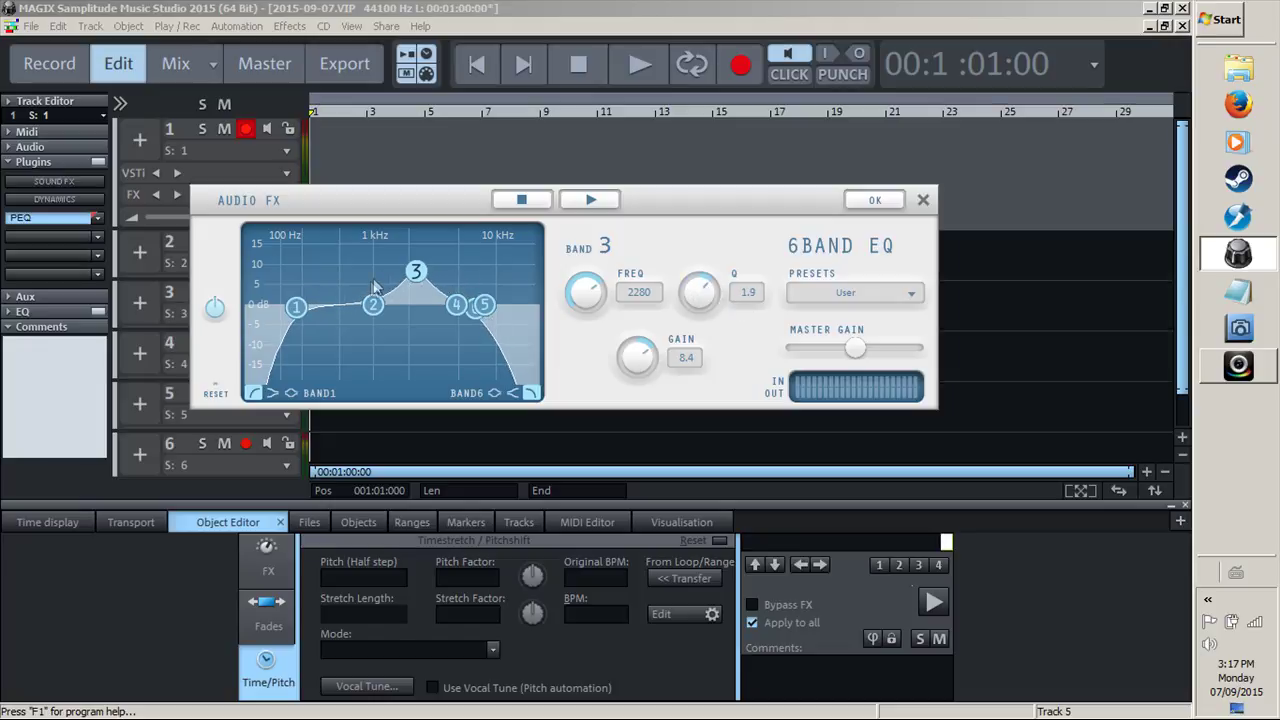
{"action": "mouse_move", "coordinate": [416, 272]}
{"action": "left_mouse_down"}
{"action": "mouse_move", "coordinate": [375, 275]}
{"action": "mouse_move", "coordinate": [435, 274]}
{"action": "mouse_move", "coordinate": [401, 275]}
{"action": "mouse_move", "coordinate": [427, 267]}
{"action": "left_mouse_up"}
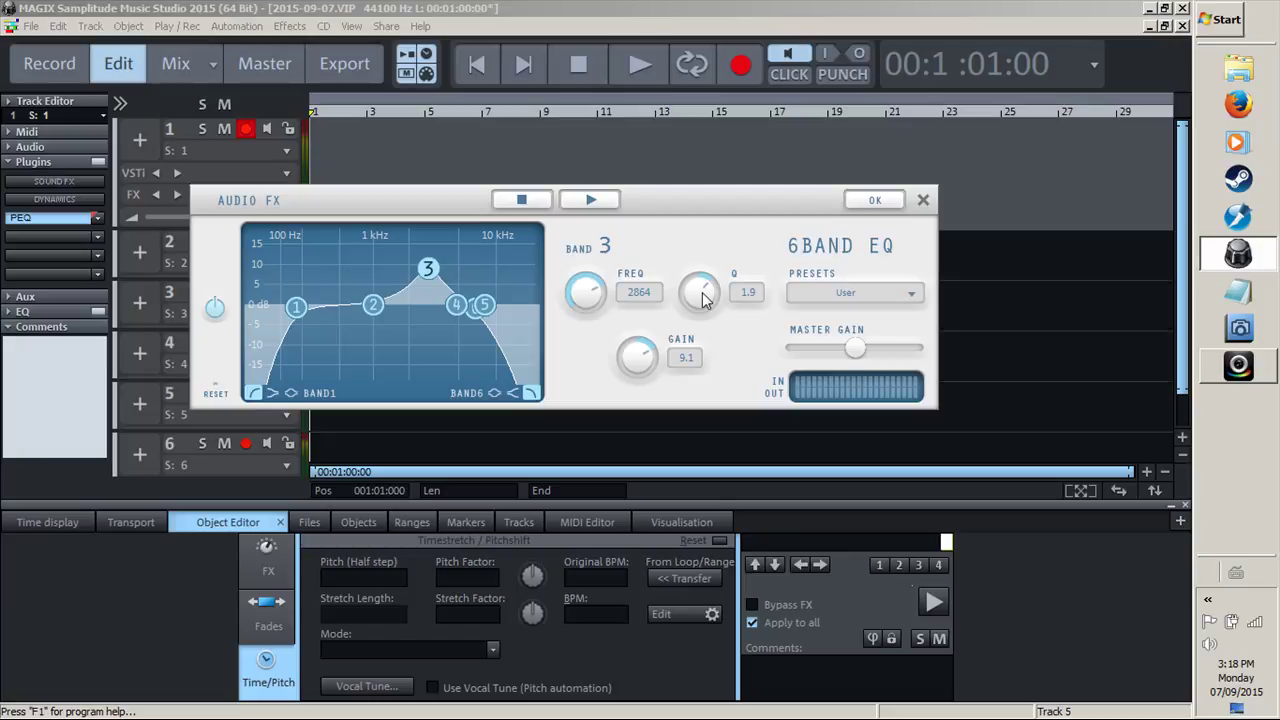
{"action": "left_click_drag", "start_coordinate": [706, 297], "coordinate": [718, 326]}
{"action": "mouse_move", "coordinate": [430, 272]}
{"action": "left_mouse_down"}
{"action": "mouse_move", "coordinate": [429, 297]}
{"action": "mouse_move", "coordinate": [428, 274]}
{"action": "left_mouse_up"}
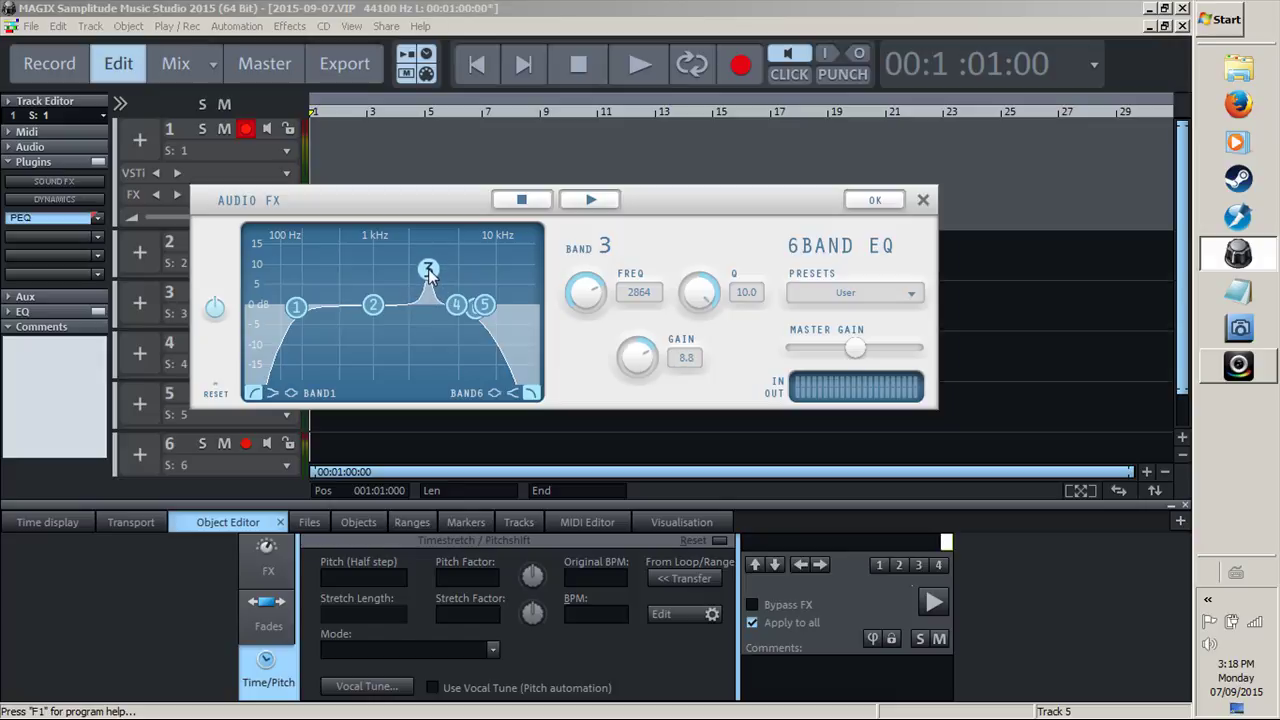
{"action": "mouse_move", "coordinate": [428, 273]}
{"action": "left_mouse_down"}
{"action": "mouse_move", "coordinate": [430, 288]}
{"action": "mouse_move", "coordinate": [428, 276]}
{"action": "left_mouse_up"}
Step: Lower band 3's gain at 2864 Hz to a deep notch, then bring it back toward -4.3 dB
{"action": "mouse_move", "coordinate": [645, 360]}
{"action": "left_mouse_down"}
{"action": "mouse_move", "coordinate": [657, 358]}
{"action": "mouse_move", "coordinate": [623, 343]}
{"action": "mouse_move", "coordinate": [633, 354]}
{"action": "mouse_move", "coordinate": [620, 362]}
{"action": "left_mouse_up"}
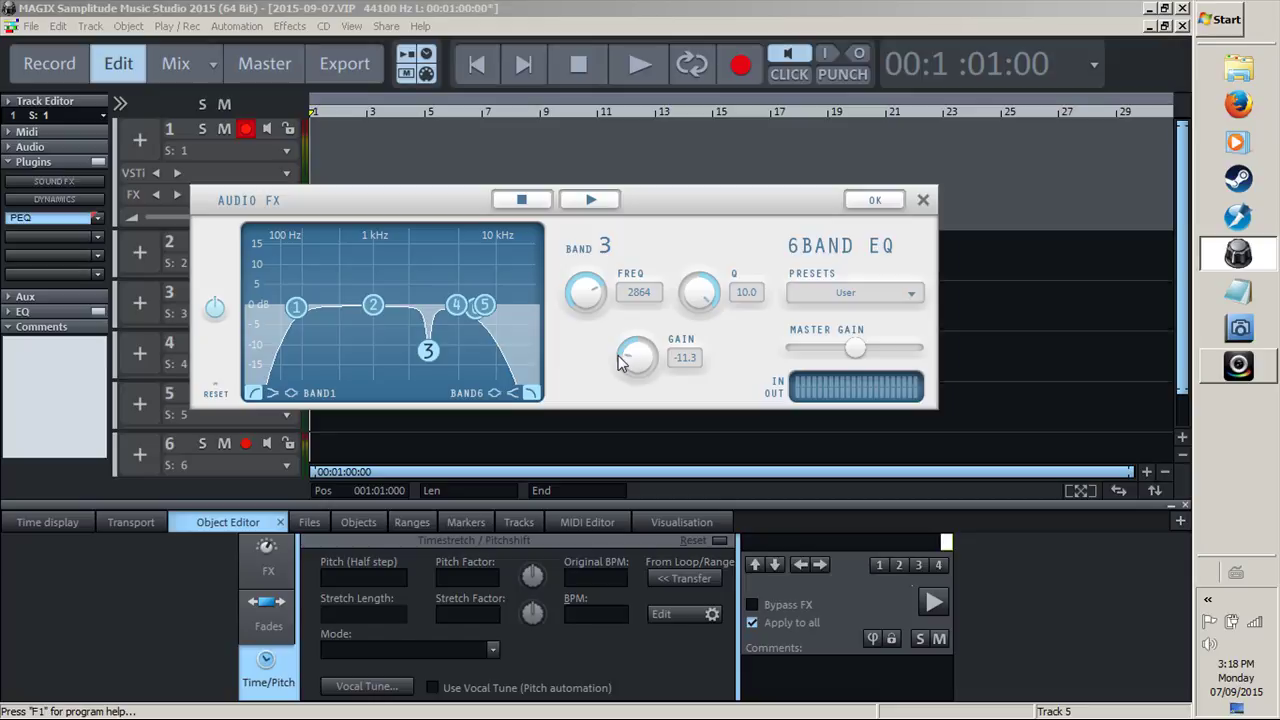
{"action": "left_click_drag", "start_coordinate": [620, 362], "coordinate": [630, 350]}
Step: Turn band 3's cut into a 7.7 dB boost and widen it to Q 1.6
{"action": "left_click_drag", "start_coordinate": [634, 360], "coordinate": [648, 360]}
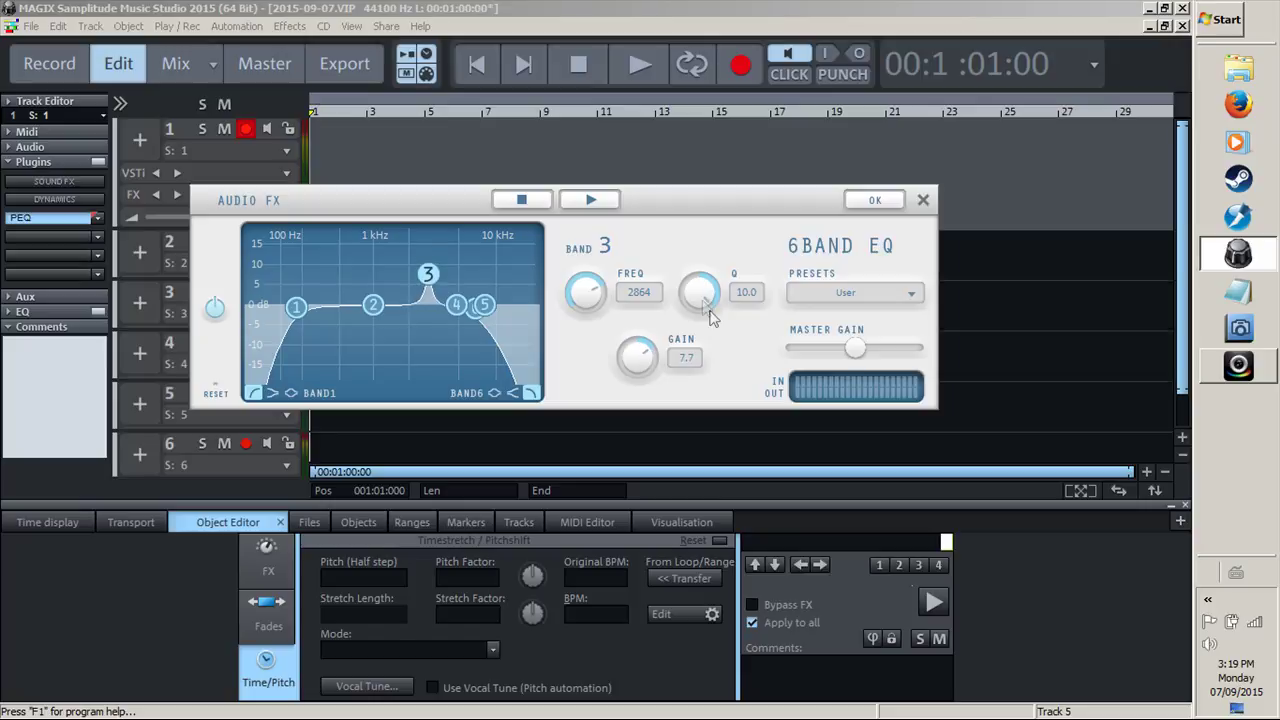
{"action": "left_click_drag", "start_coordinate": [706, 312], "coordinate": [716, 280]}
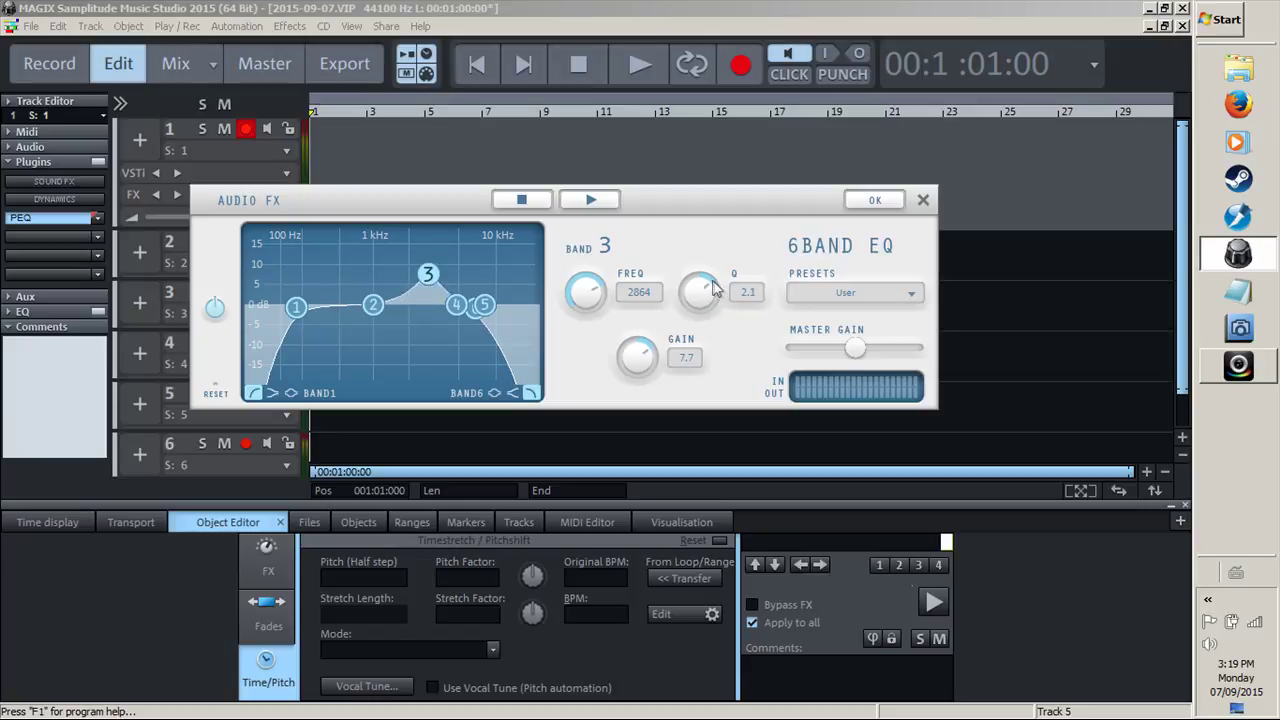
Step: Move band 3's boost down to about 492 Hz and lower master gain to -3.00 dB
{"action": "left_click_drag", "start_coordinate": [430, 275], "coordinate": [343, 277]}
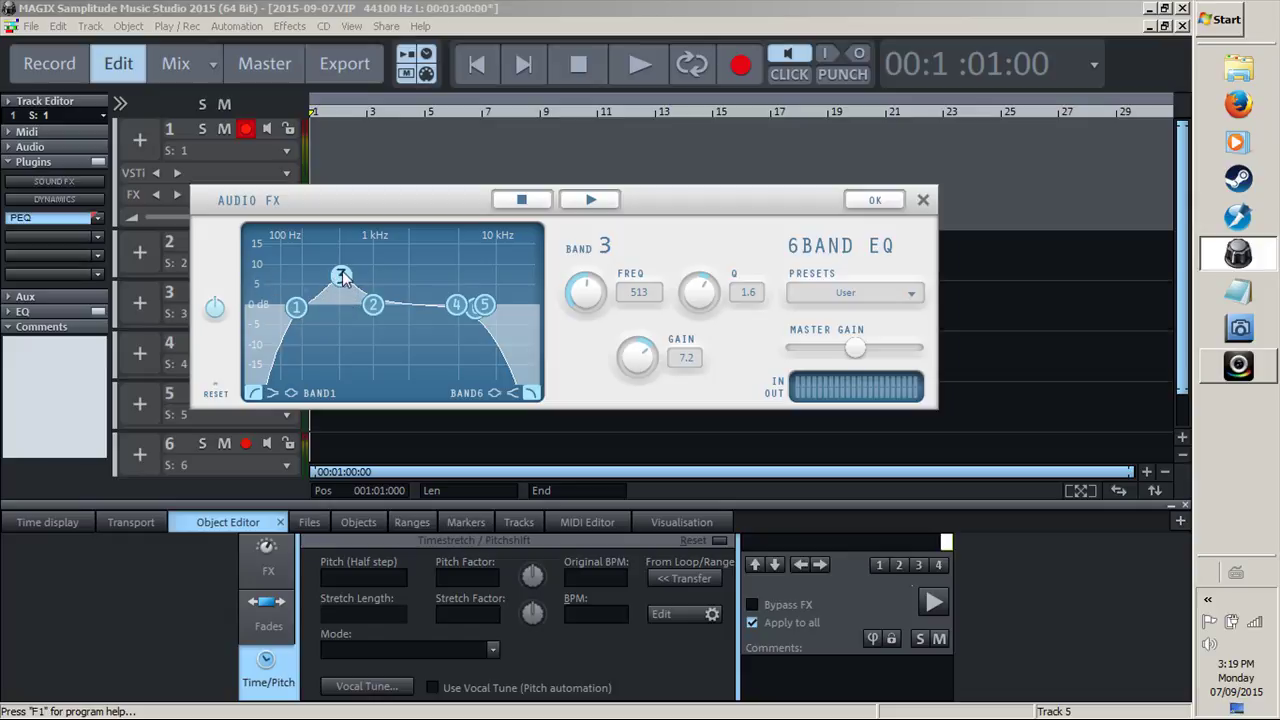
{"action": "left_click_drag", "start_coordinate": [343, 272], "coordinate": [342, 284]}
{"action": "left_click_drag", "start_coordinate": [341, 284], "coordinate": [342, 285]}
{"action": "left_click_drag", "start_coordinate": [855, 348], "coordinate": [843, 362]}
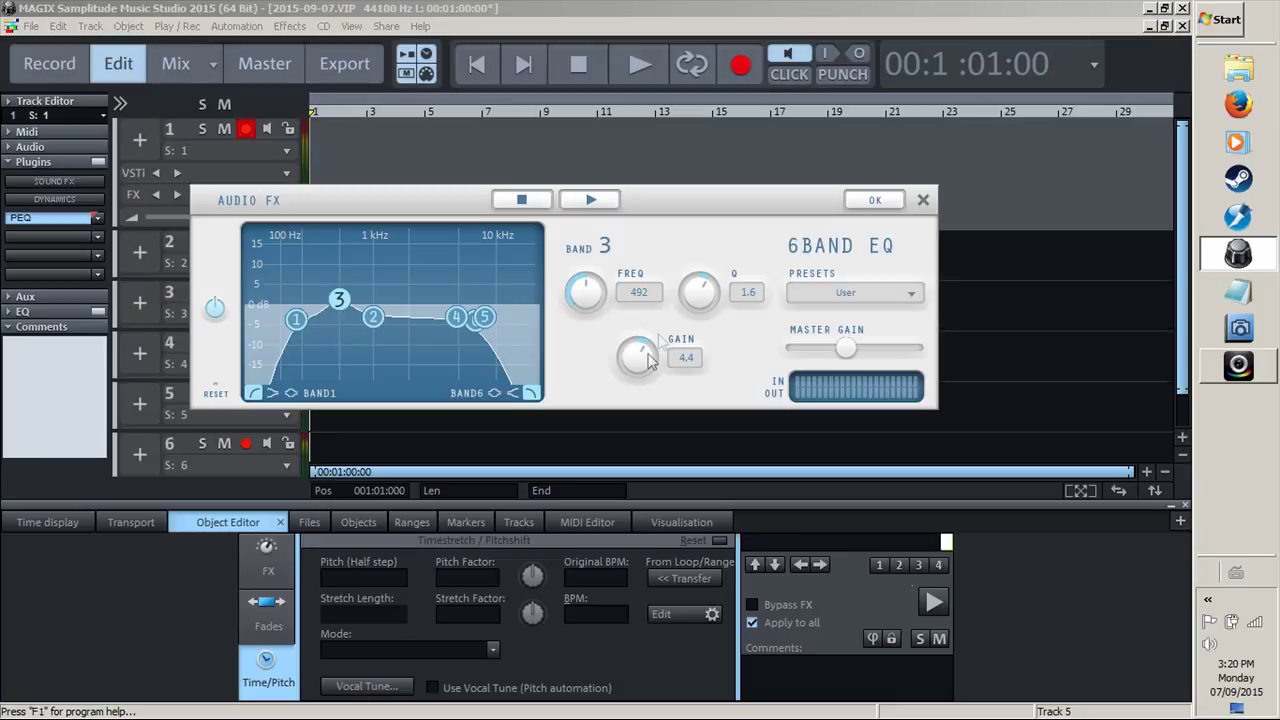
Step: Retune band 3's peak gain, then lift band 2 to about +5.6 dB near 938 Hz
{"action": "left_click_drag", "start_coordinate": [651, 361], "coordinate": [651, 347]}
{"action": "left_click_drag", "start_coordinate": [341, 298], "coordinate": [344, 284]}
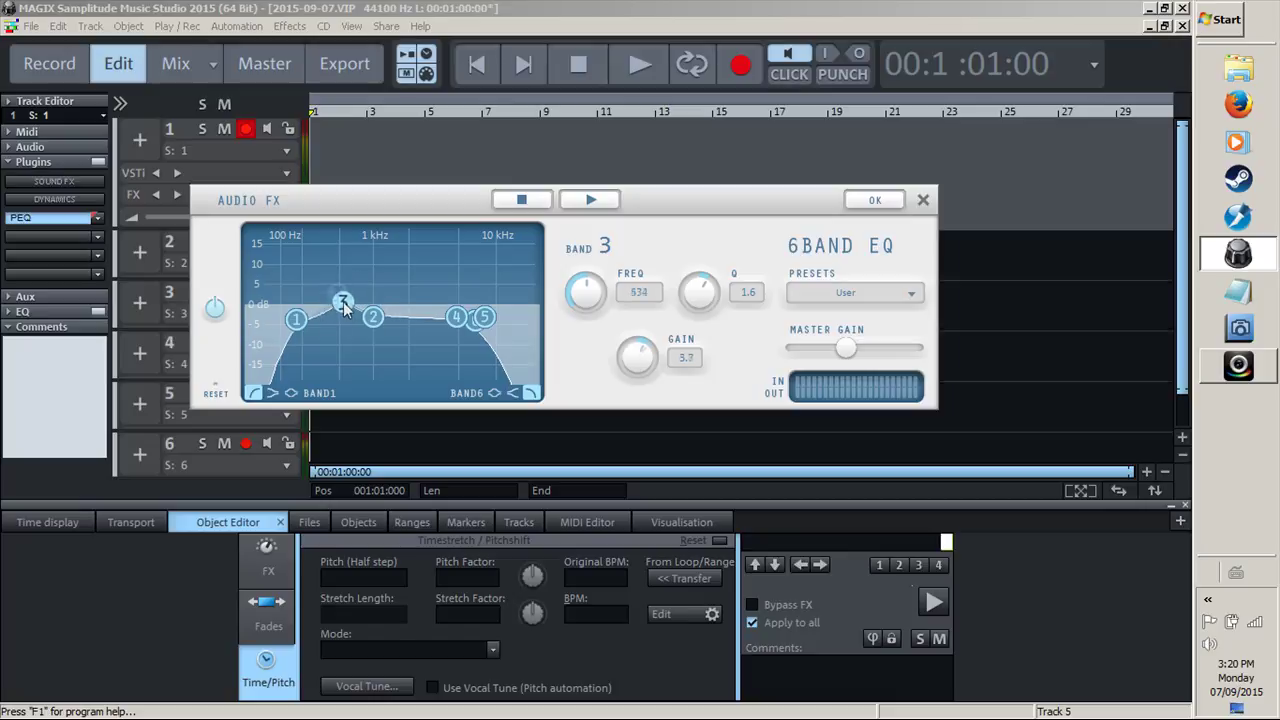
{"action": "left_click_drag", "start_coordinate": [343, 301], "coordinate": [342, 294]}
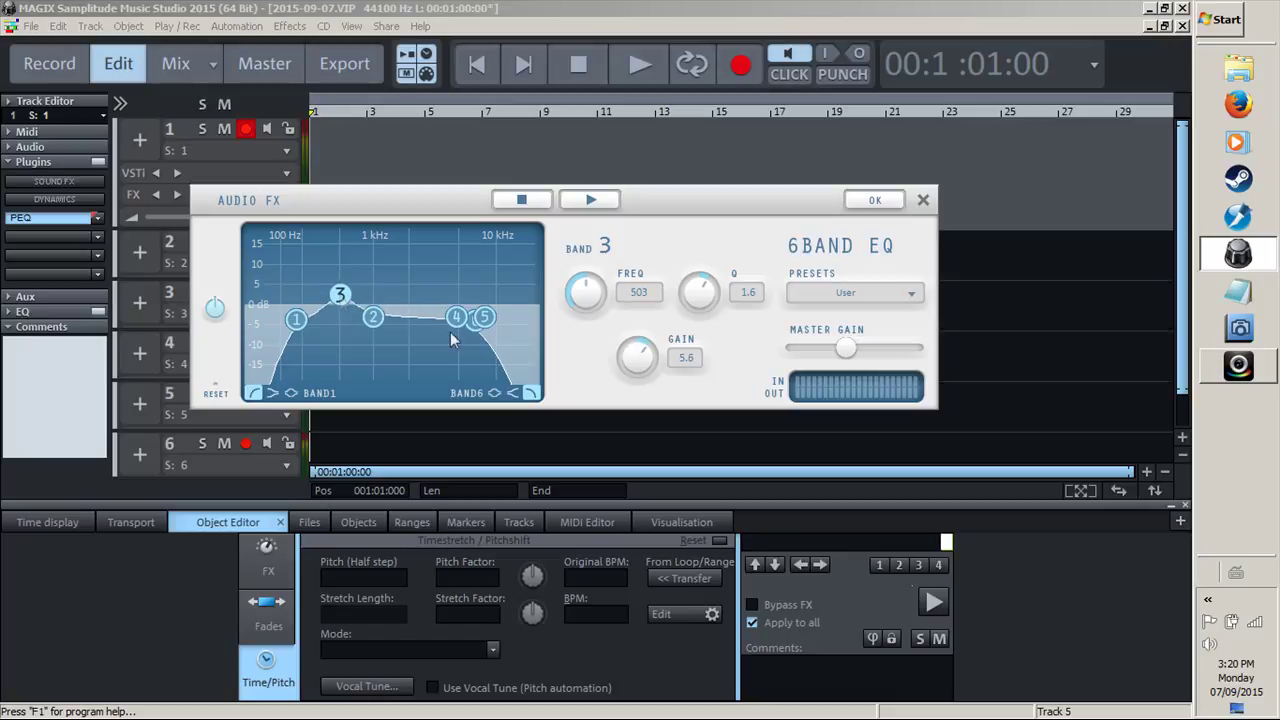
{"action": "left_click_drag", "start_coordinate": [375, 320], "coordinate": [370, 294]}
Step: Lift band 3 back to a 4.9 dB boost at 523 Hz and reposition the EQ window
{"action": "left_click_drag", "start_coordinate": [340, 344], "coordinate": [347, 303]}
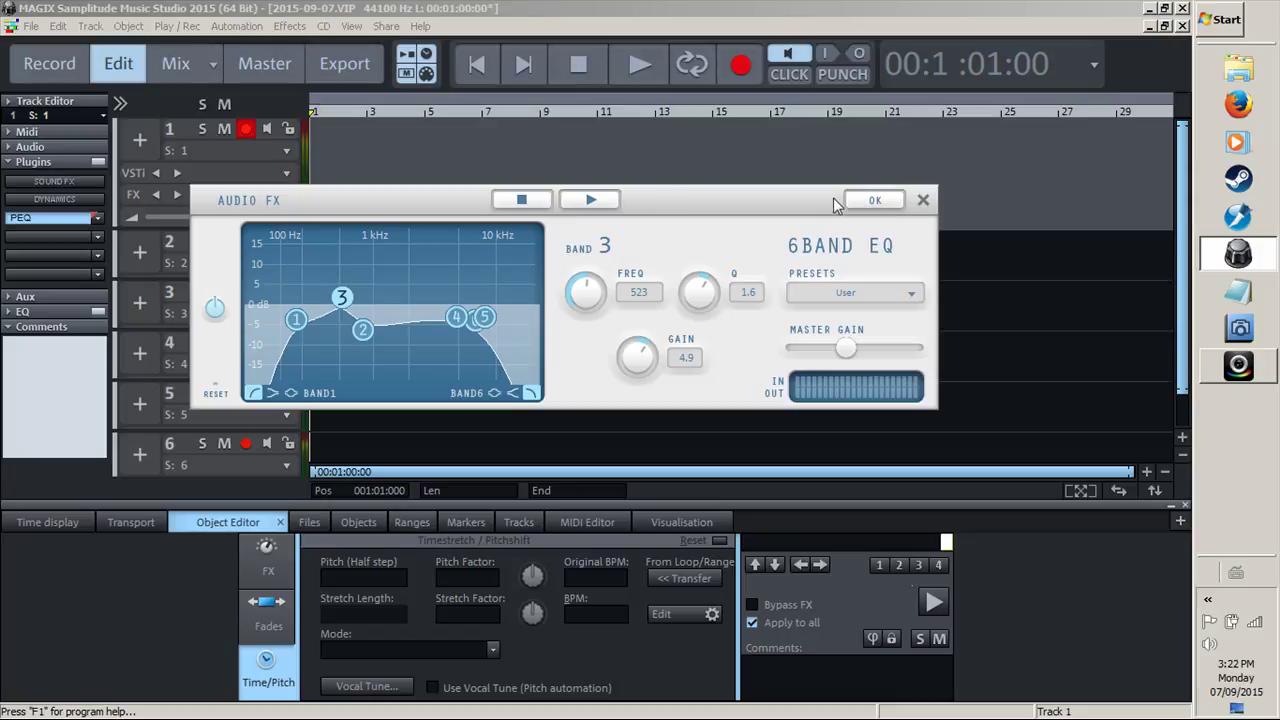
{"action": "left_click_drag", "start_coordinate": [817, 208], "coordinate": [847, 195]}
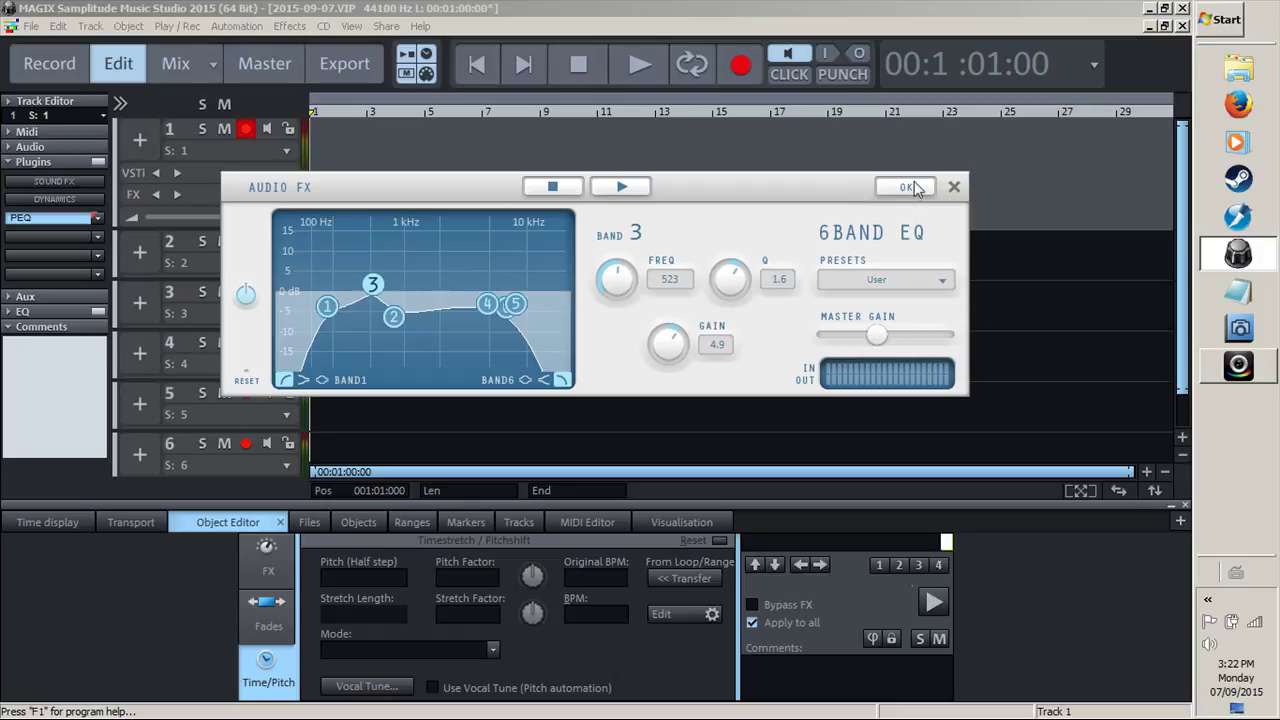
Step: Close the 6-band EQ with OK, select track 1, and switch to the Master view
{"action": "left_click", "coordinate": [906, 187]}
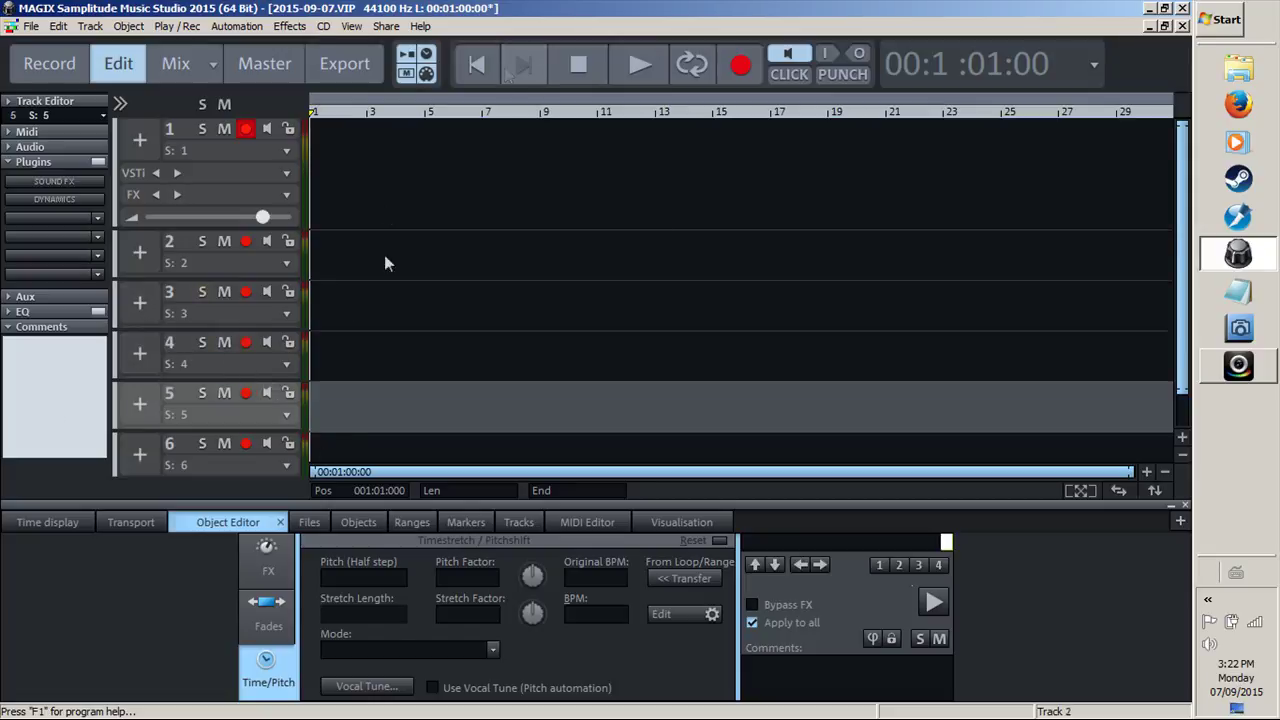
{"action": "left_click", "coordinate": [402, 165]}
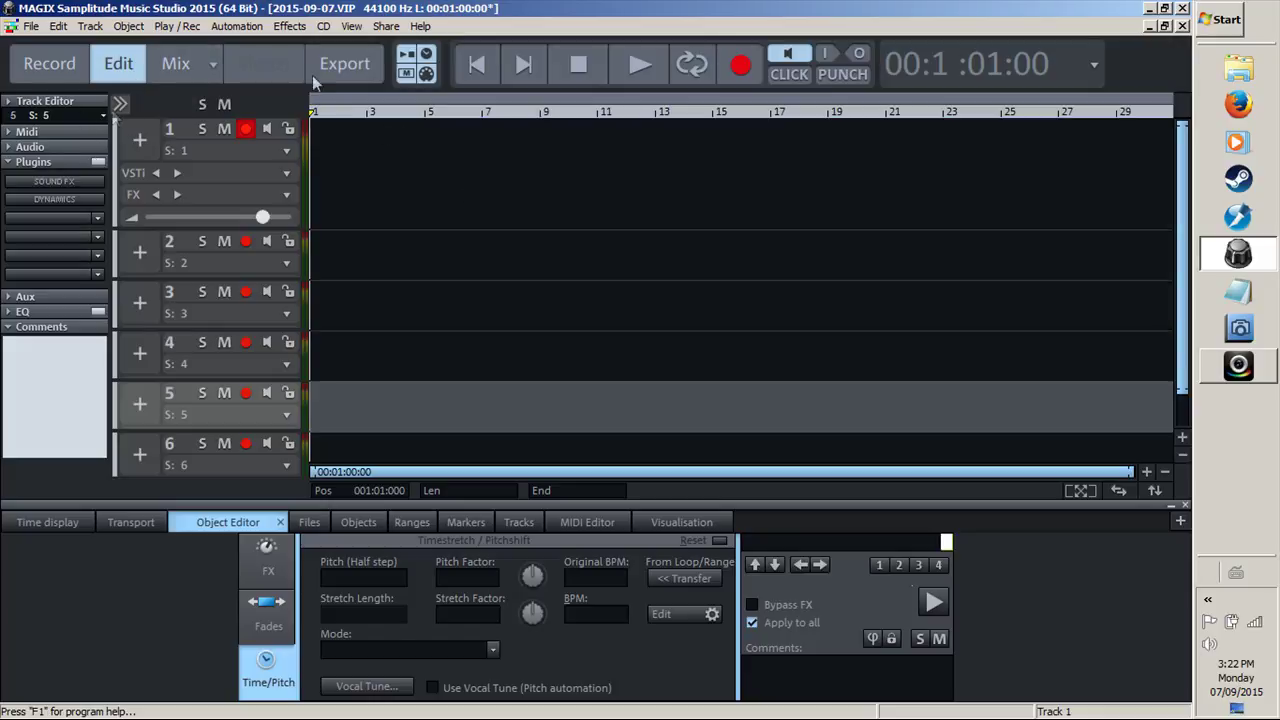
{"action": "left_click", "coordinate": [282, 66]}
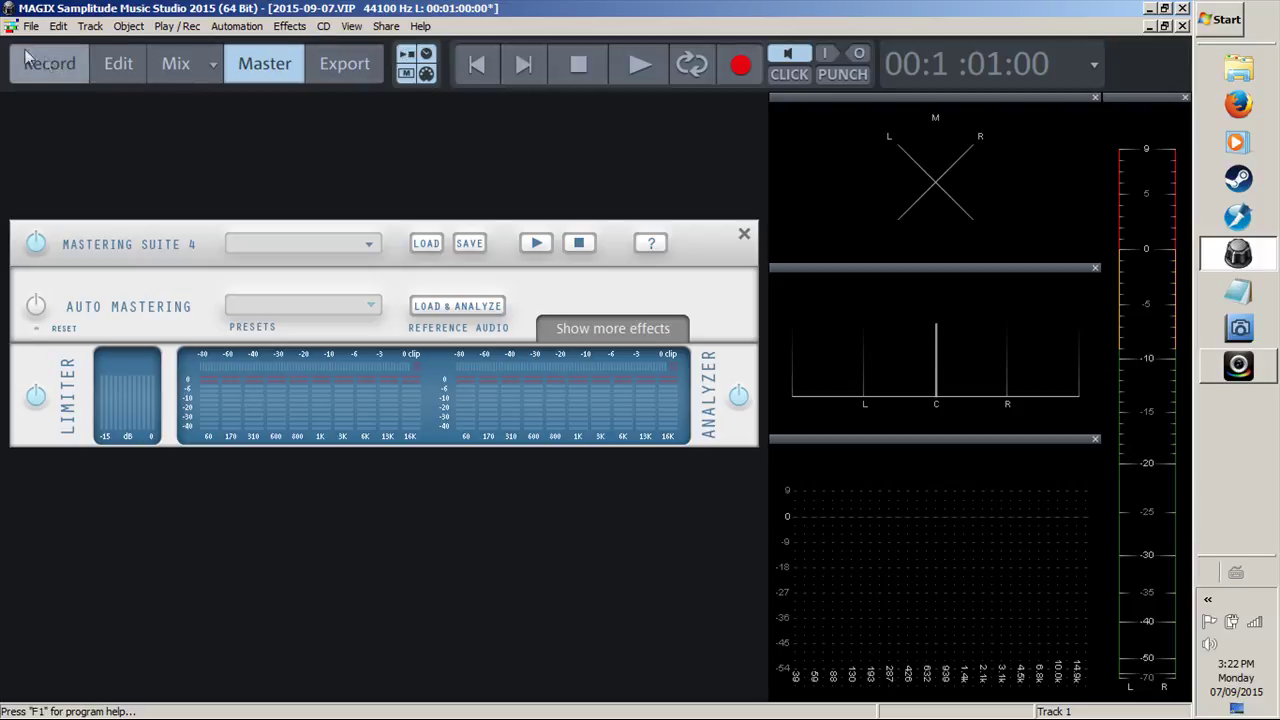
Step: Switch to the Mix view, move the MR-128 and master Audio FX windows aside, and boost 600 Hz
{"action": "left_click", "coordinate": [179, 60]}
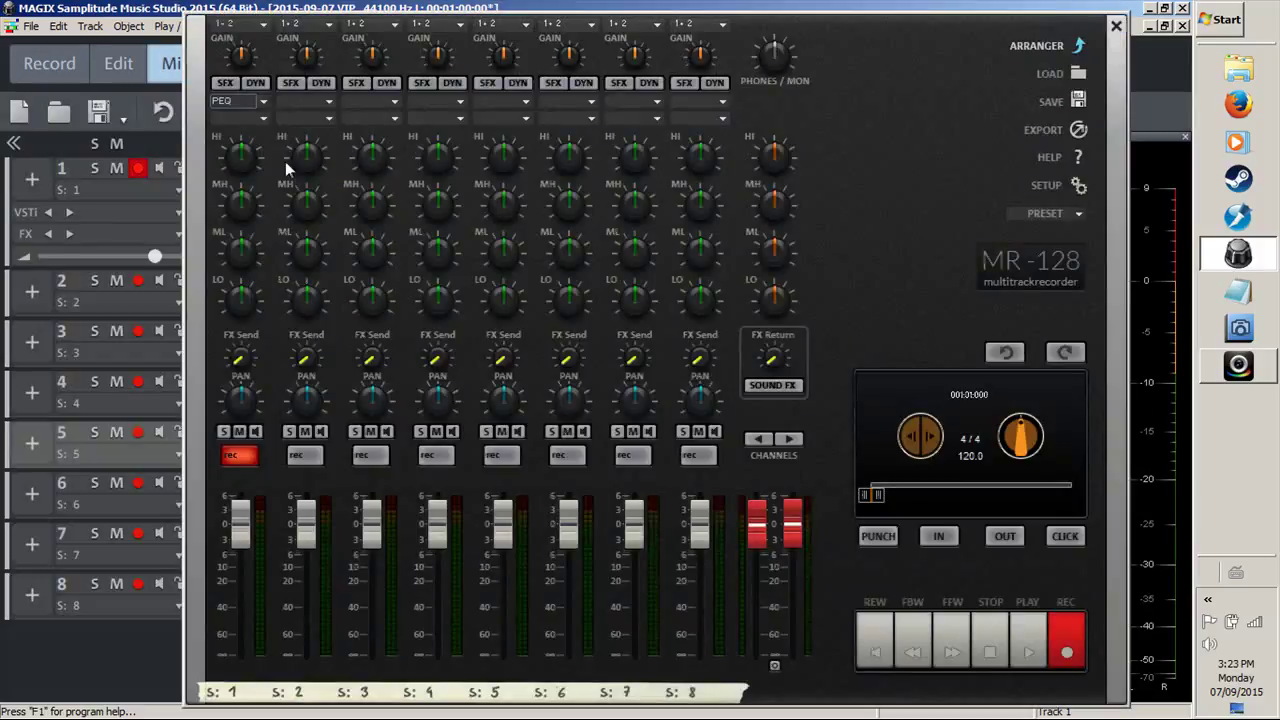
{"action": "left_click_drag", "start_coordinate": [888, 58], "coordinate": [825, 59]}
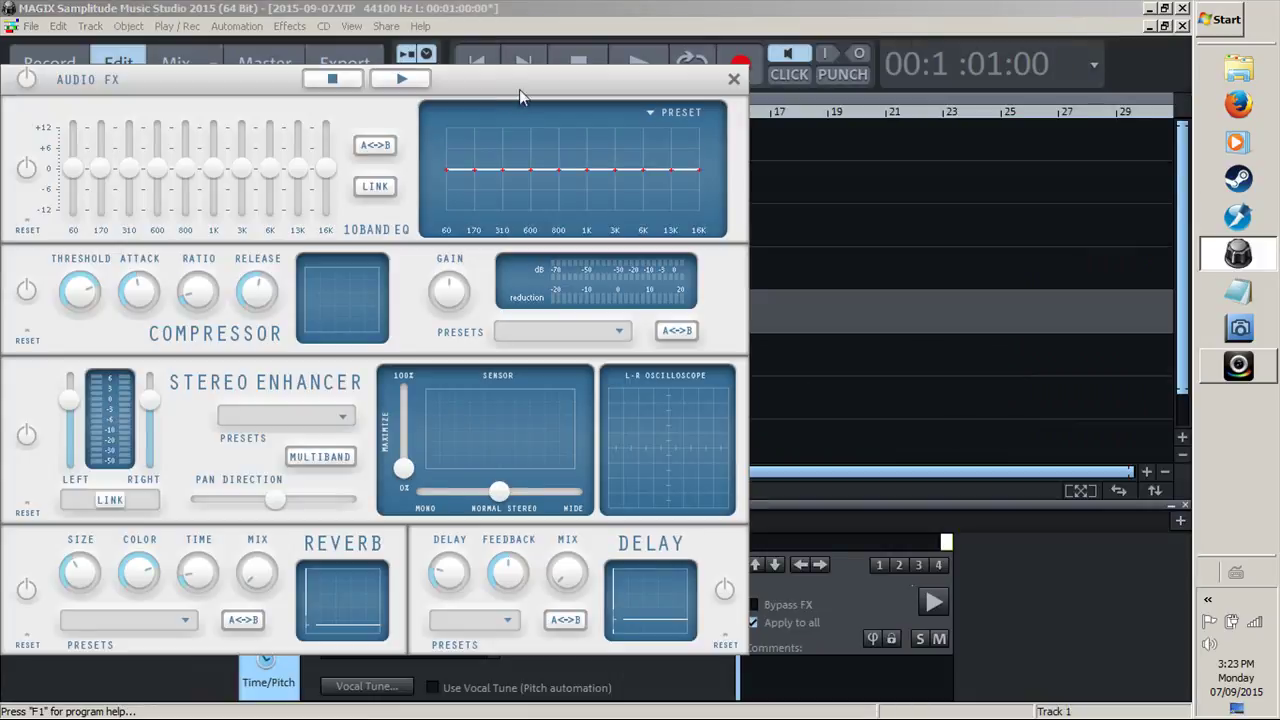
{"action": "left_click_drag", "start_coordinate": [519, 89], "coordinate": [671, 66]}
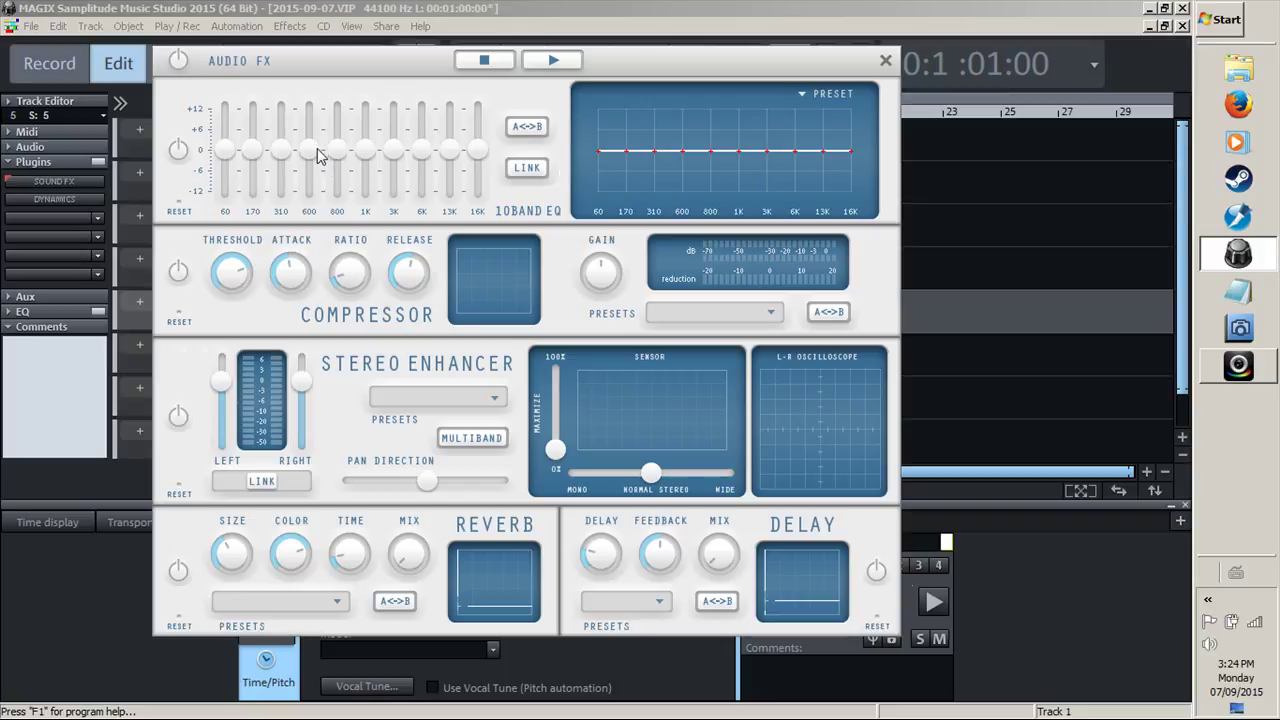
{"action": "left_click_drag", "start_coordinate": [318, 156], "coordinate": [253, 130]}
Step: On the 10-band EQ, cut 1K, 3K and 16K, nudge 13K up, boost 310 Hz, lower 800 Hz
{"action": "left_click_drag", "start_coordinate": [366, 151], "coordinate": [366, 160]}
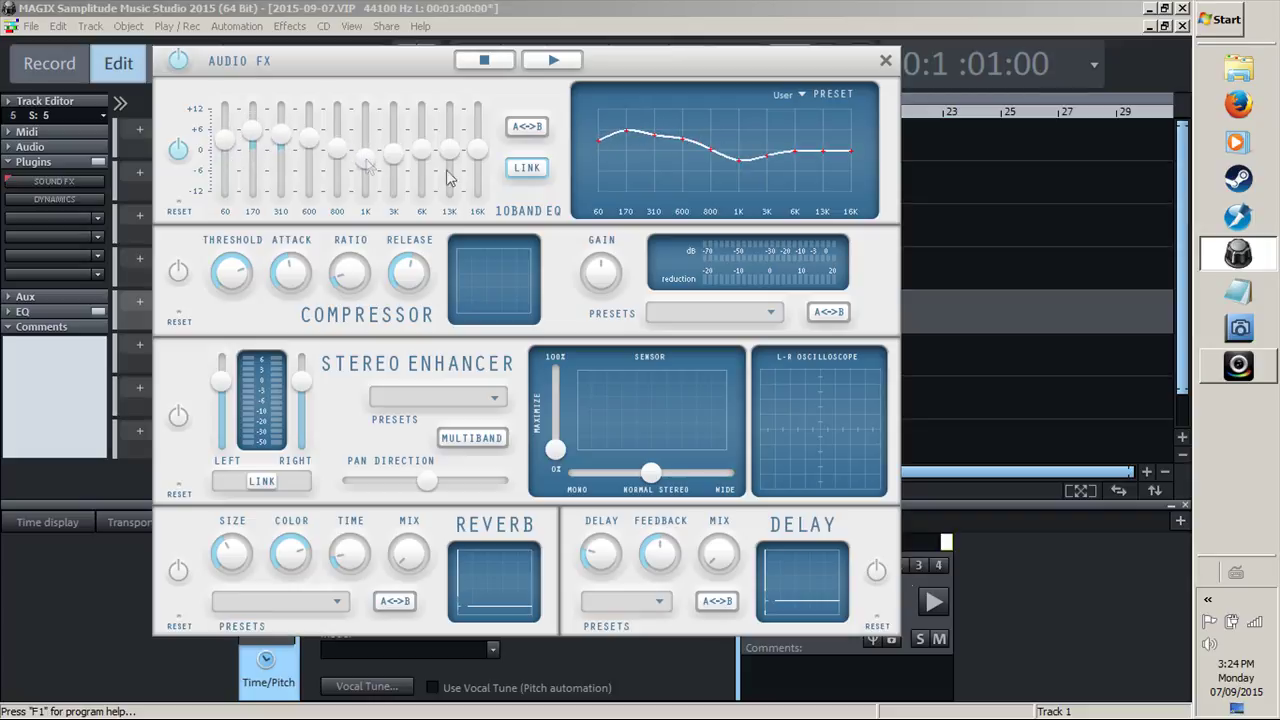
{"action": "left_click_drag", "start_coordinate": [452, 156], "coordinate": [458, 149]}
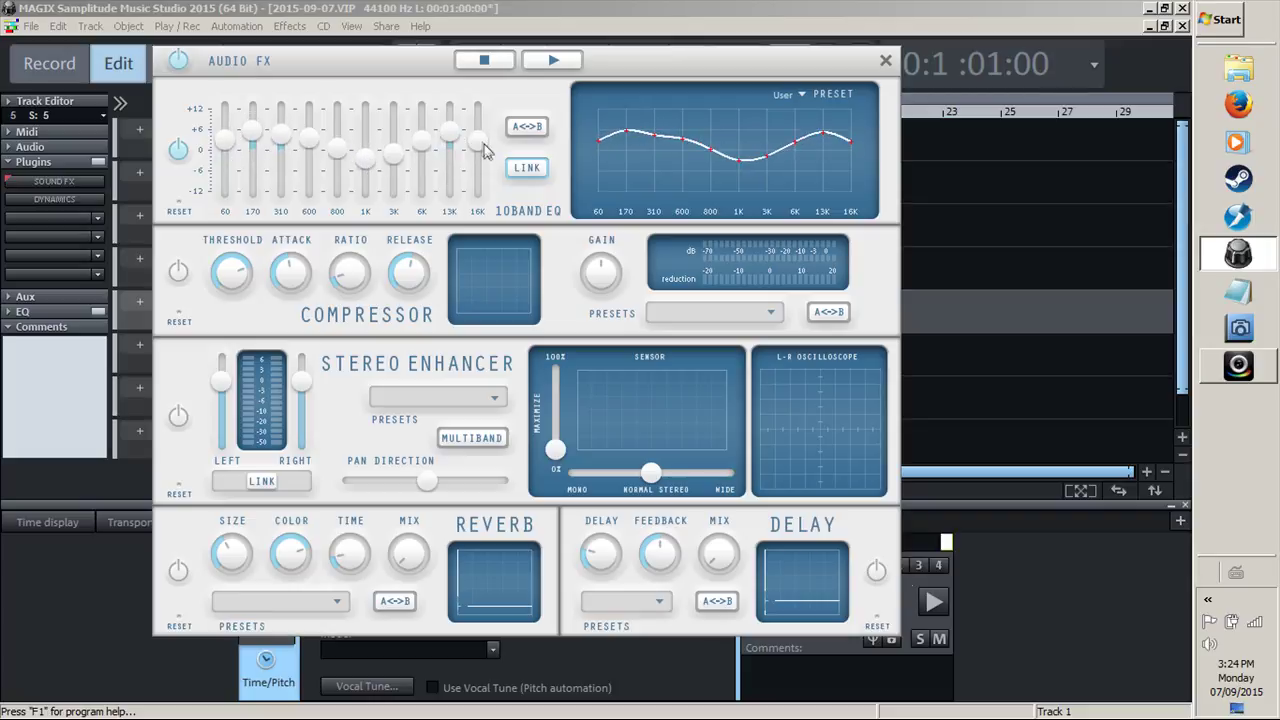
{"action": "left_click_drag", "start_coordinate": [483, 148], "coordinate": [451, 149]}
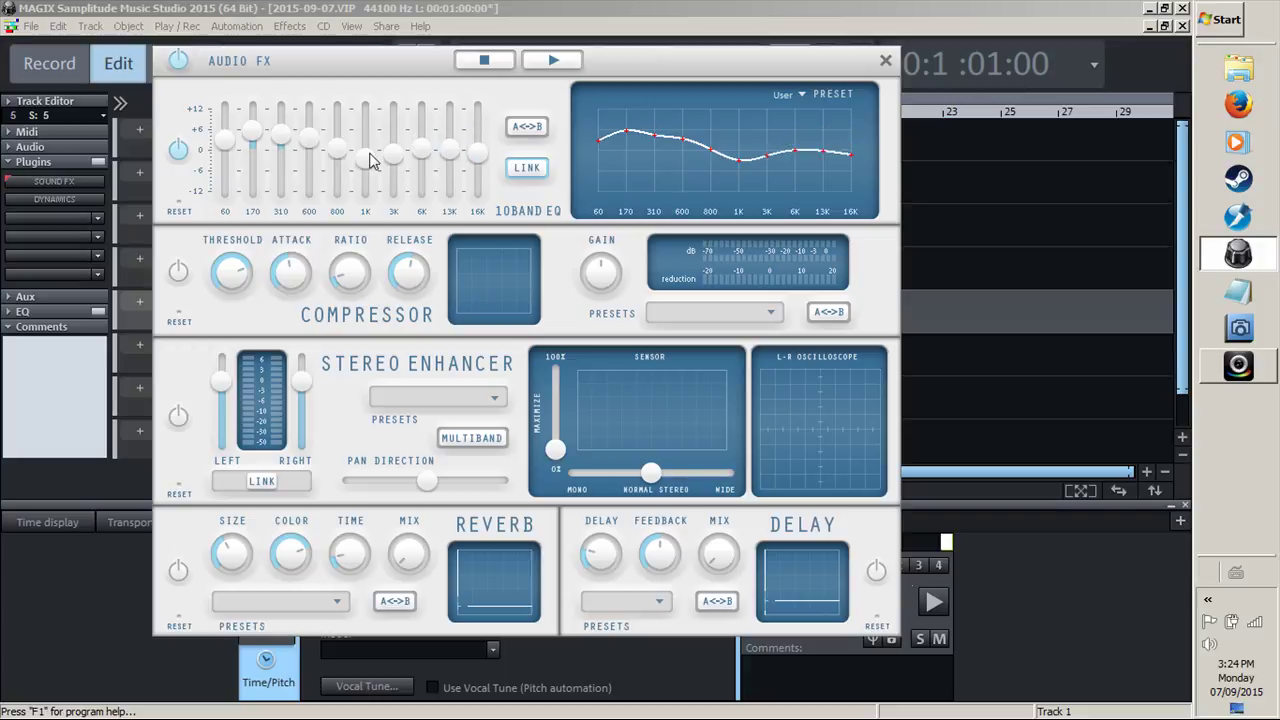
{"action": "left_click_drag", "start_coordinate": [395, 162], "coordinate": [398, 175]}
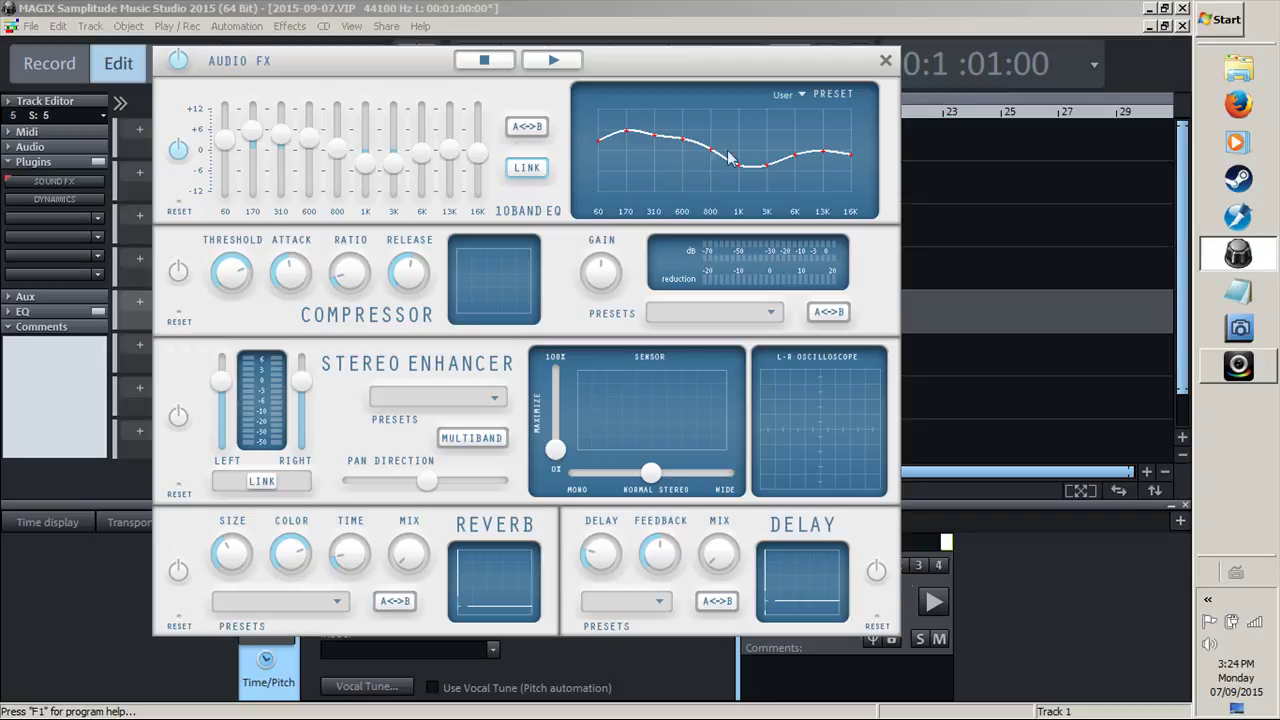
{"action": "left_click_drag", "start_coordinate": [653, 135], "coordinate": [652, 129]}
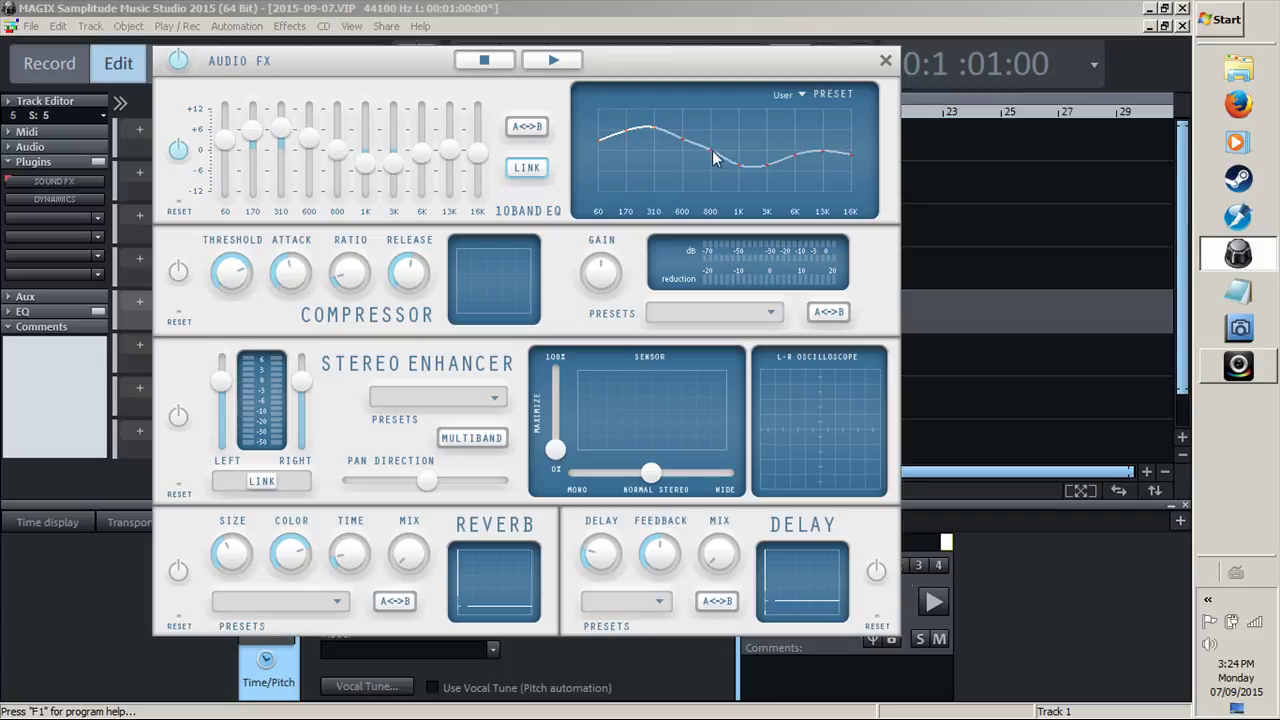
{"action": "left_click_drag", "start_coordinate": [714, 158], "coordinate": [739, 158]}
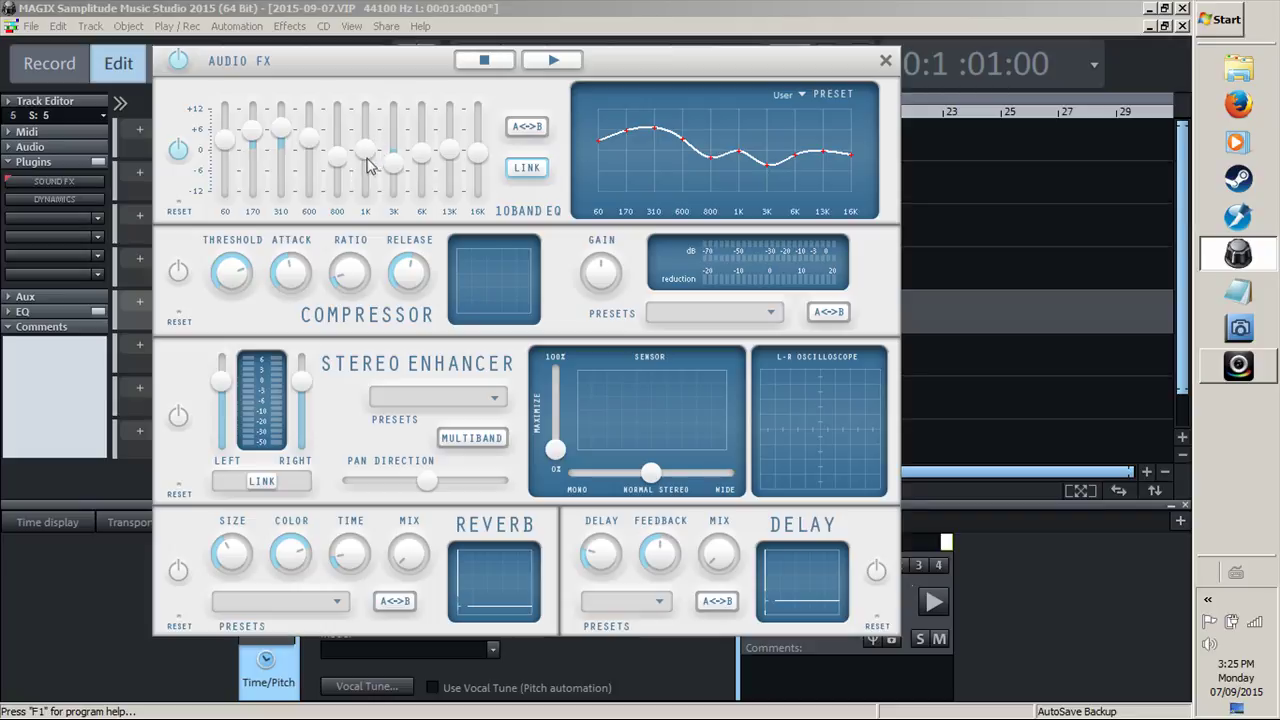
Step: Pull the 800 Hz–1K bands down, raise the 3K point toward flat, and nudge 1K up
{"action": "left_click_drag", "start_coordinate": [367, 160], "coordinate": [367, 177]}
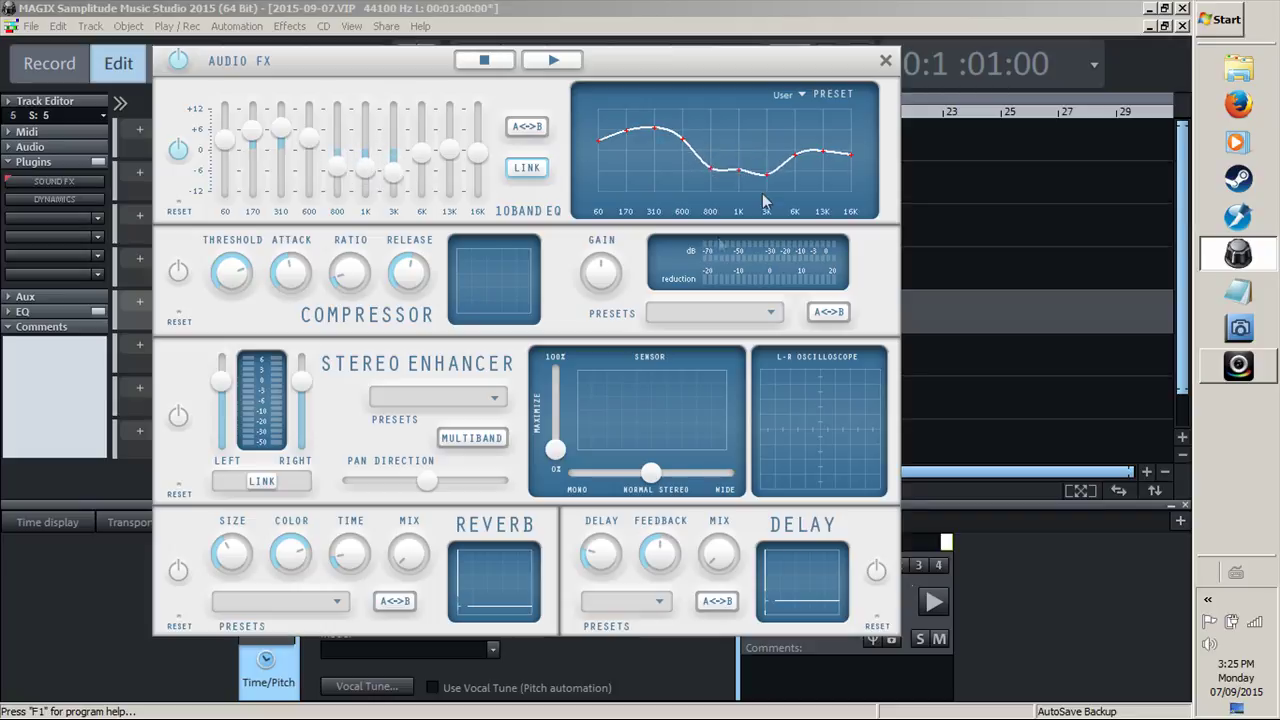
{"action": "left_click_drag", "start_coordinate": [766, 176], "coordinate": [767, 154]}
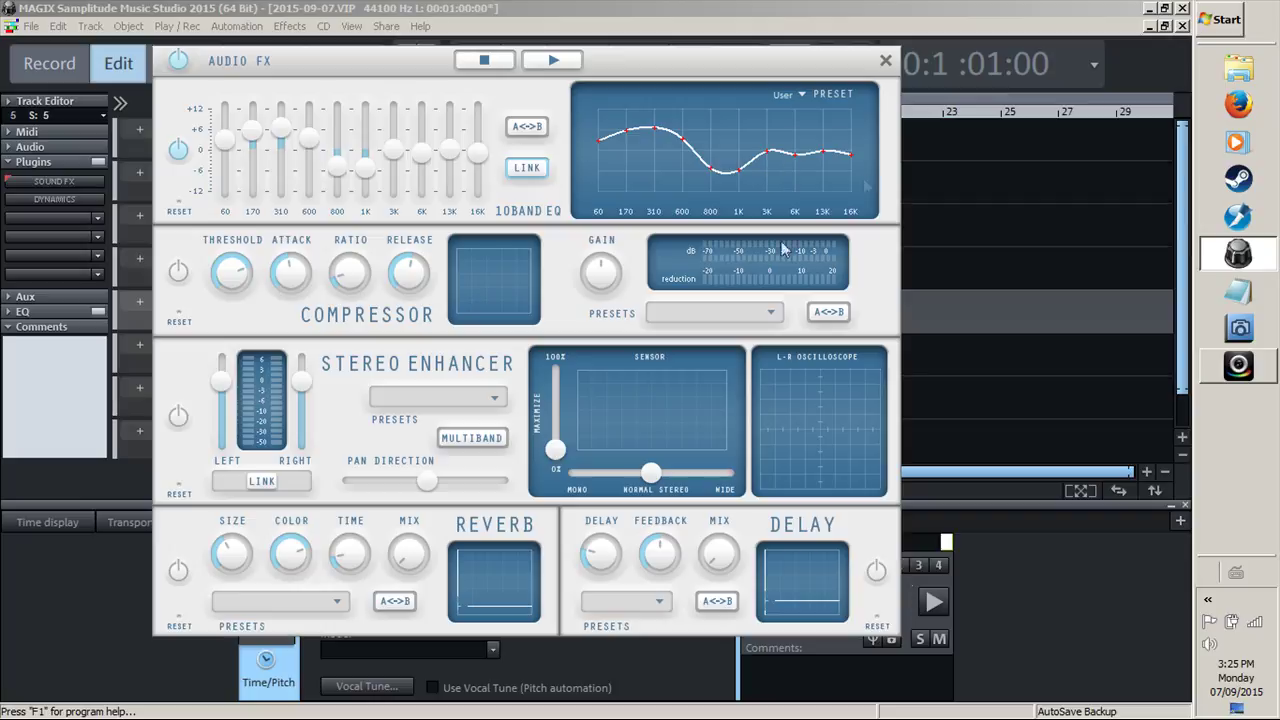
{"action": "left_click_drag", "start_coordinate": [740, 174], "coordinate": [741, 161]}
{"action": "left_click", "coordinate": [797, 156]}
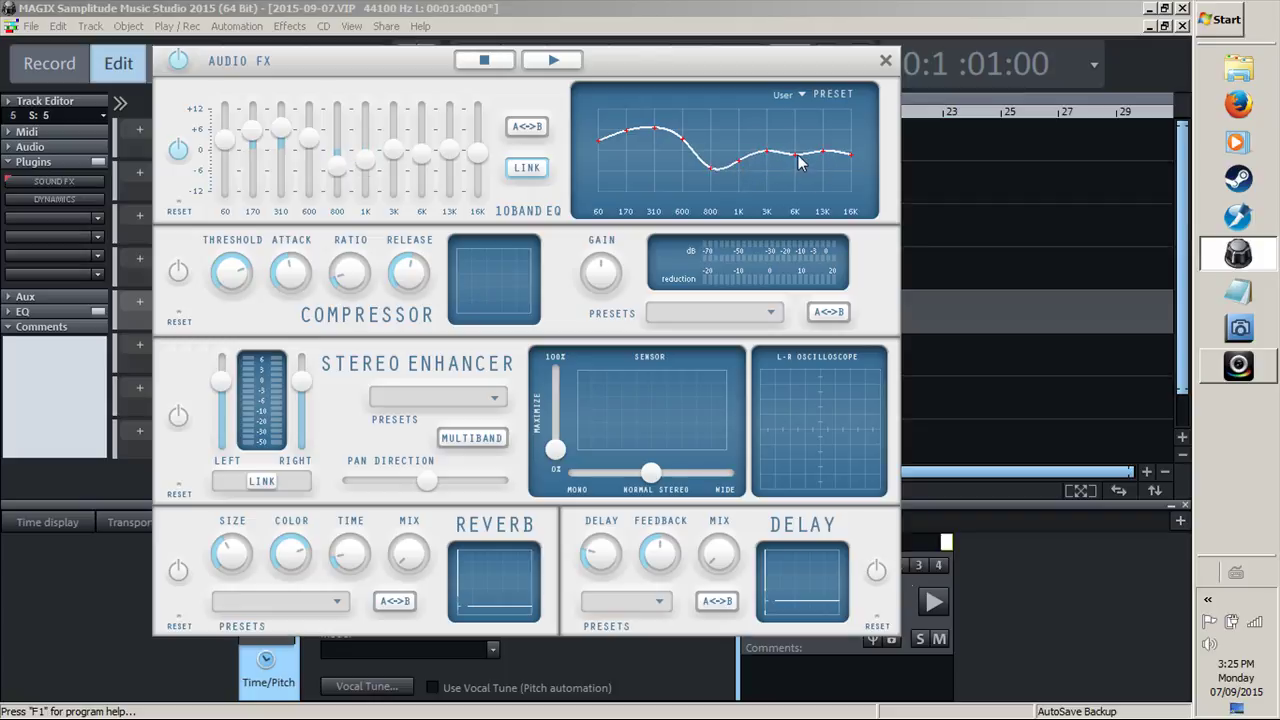
Step: Lift the 6K point on the 10-band EQ curve slightly for a gentle peak
{"action": "left_click_drag", "start_coordinate": [797, 160], "coordinate": [796, 146]}
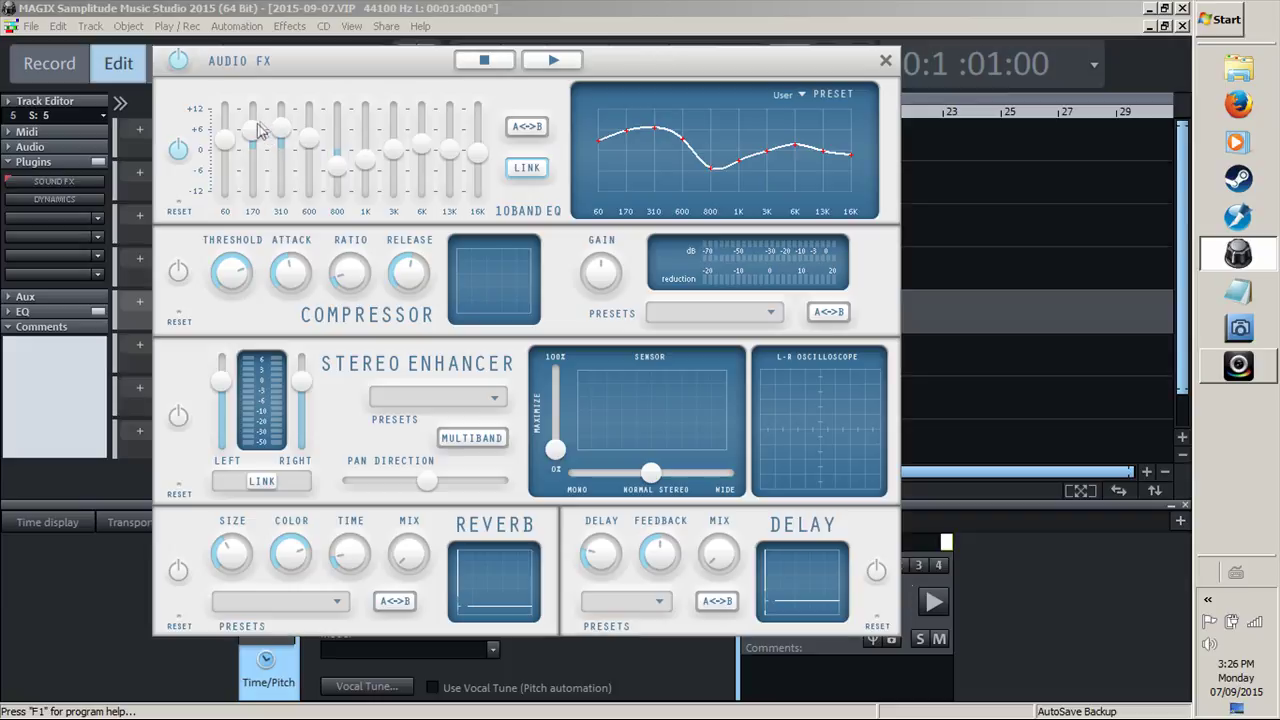
Step: Lower the 60 Hz band, boost 600 Hz–1K to about +4 dB, and play back through the effects
{"action": "left_click_drag", "start_coordinate": [226, 140], "coordinate": [313, 161]}
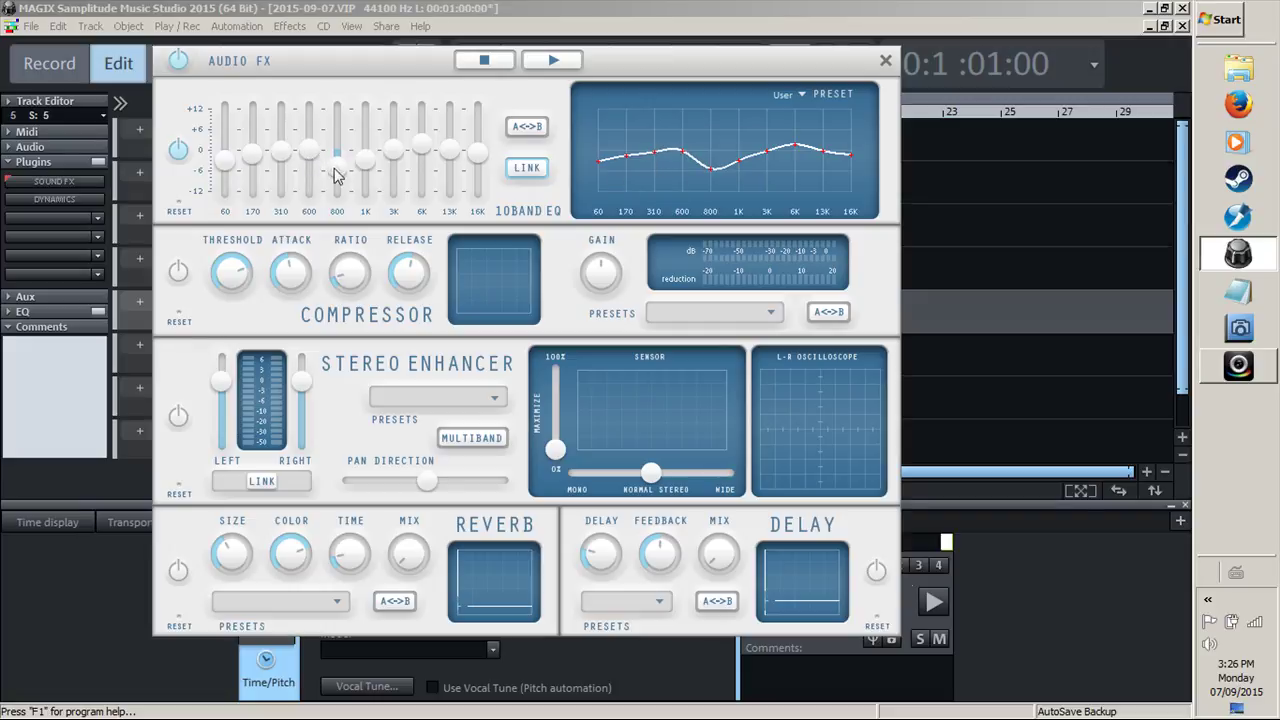
{"action": "left_click_drag", "start_coordinate": [337, 175], "coordinate": [405, 163]}
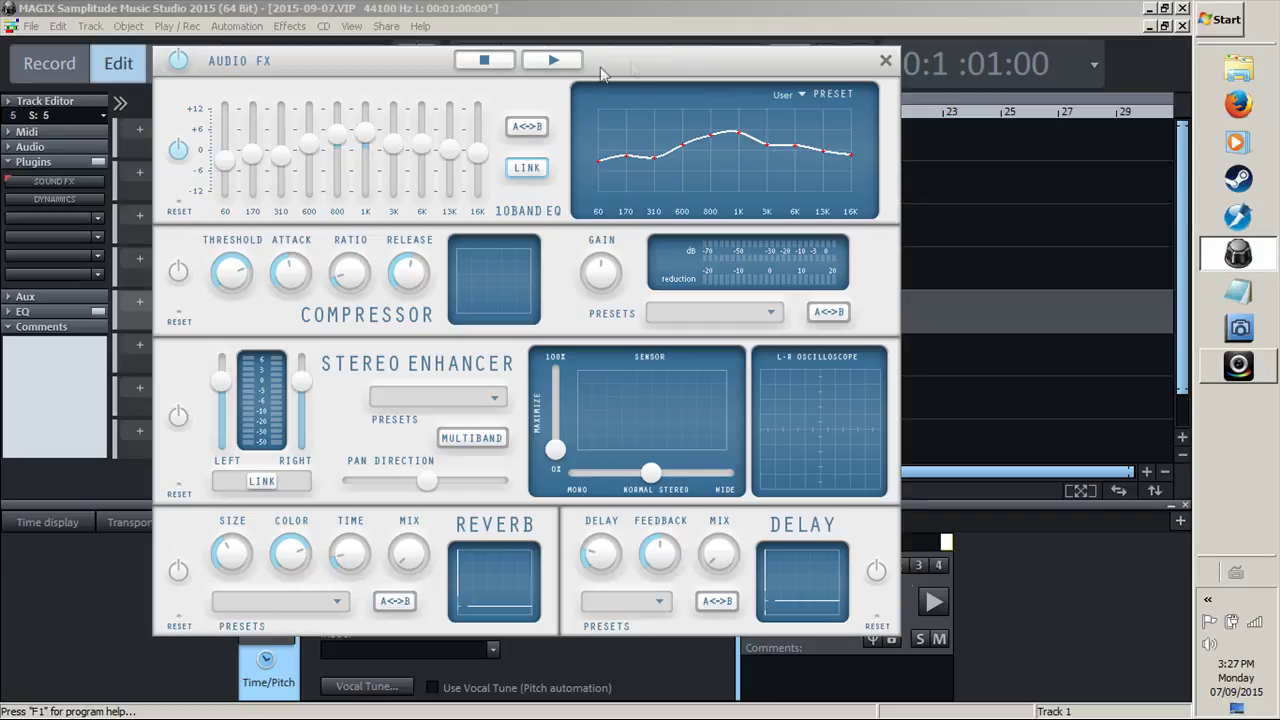
{"action": "left_click", "coordinate": [550, 61]}
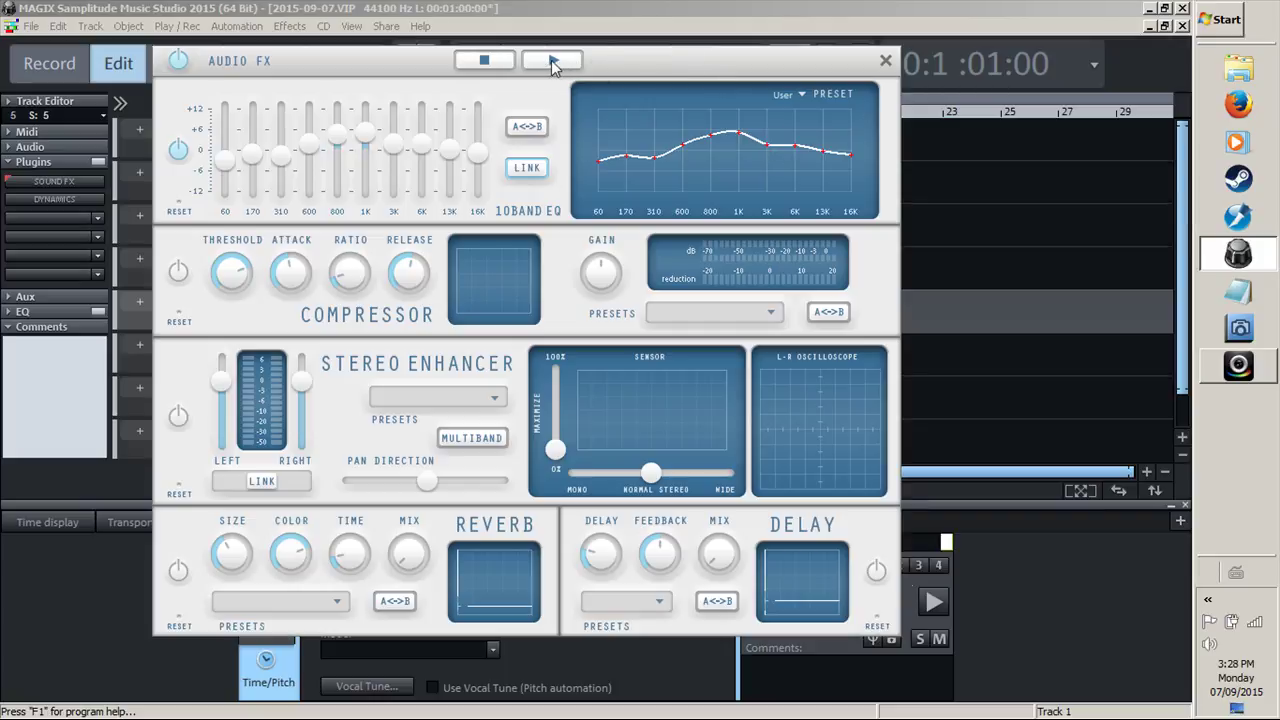